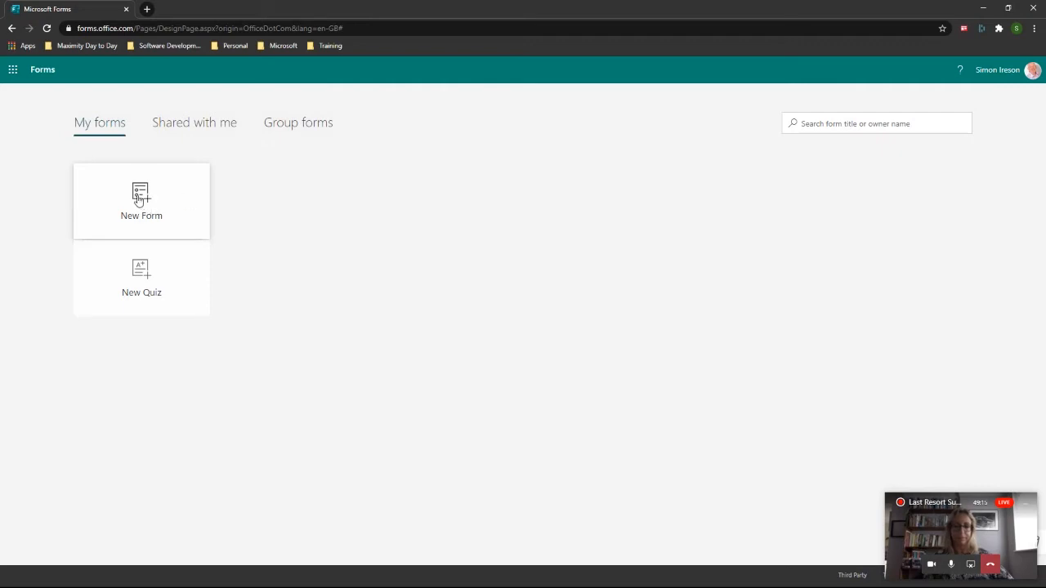
# Create a new form and title it "Returning To Work"
pyautogui.click(139, 201)
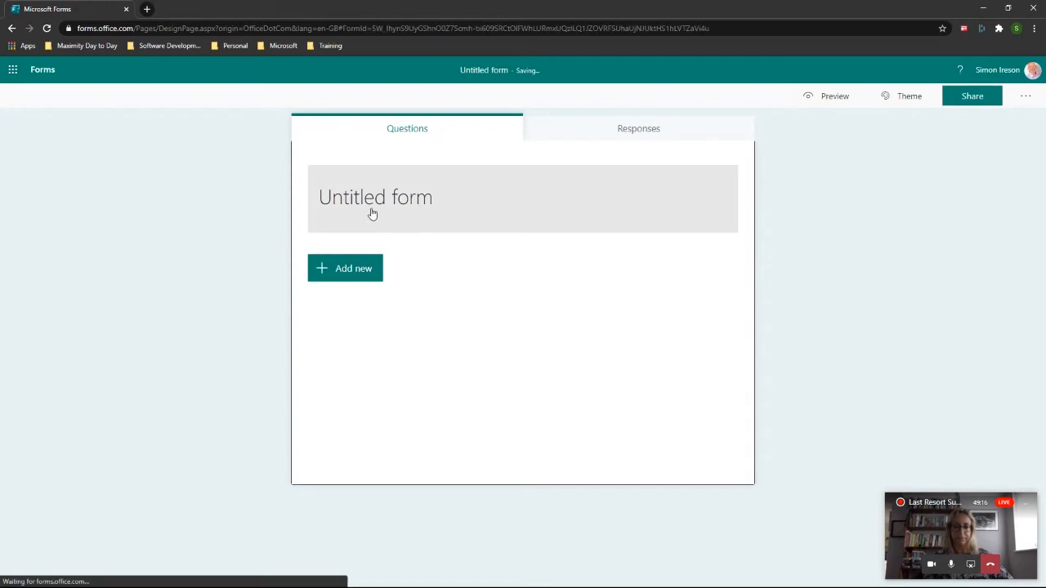
pyautogui.click(423, 202)
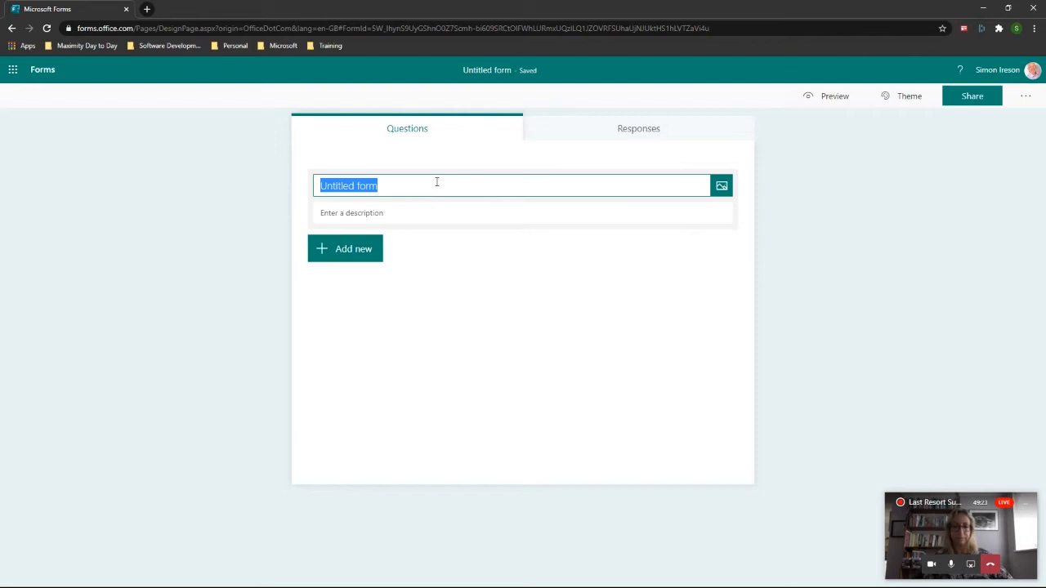
pyautogui.write('Return')
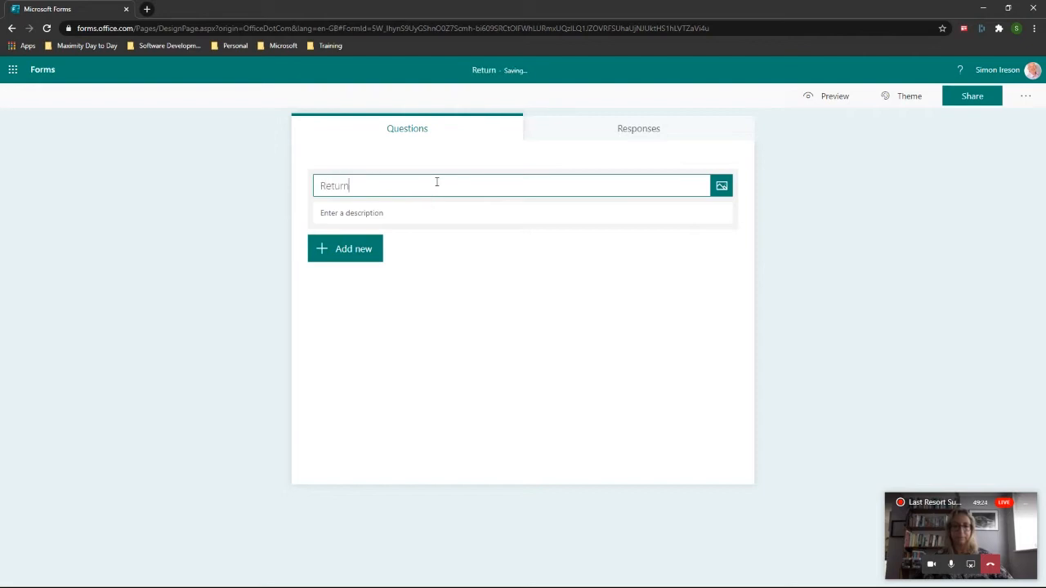
pyautogui.write('ing To')
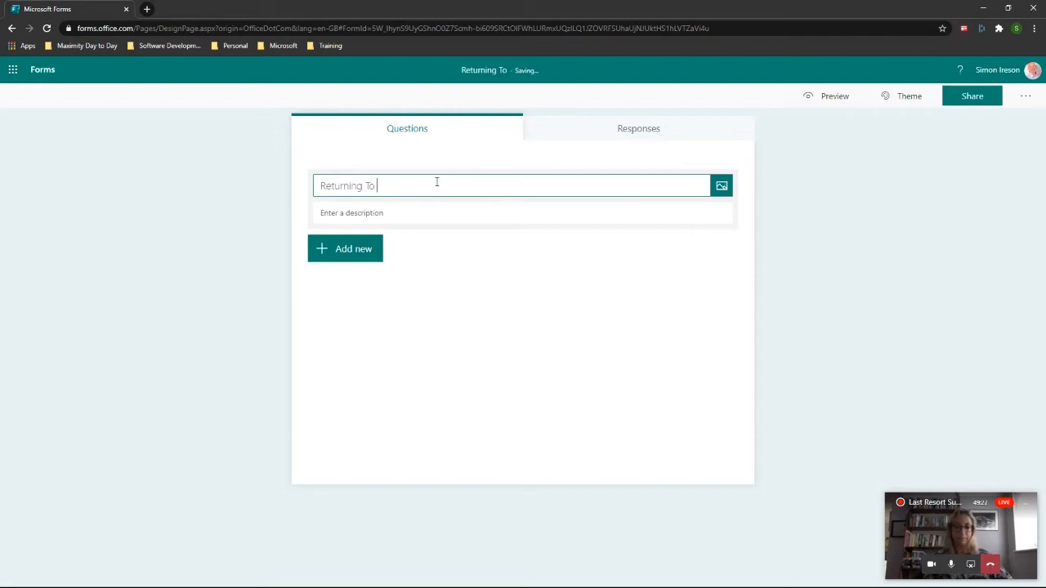
pyautogui.write(' Work')
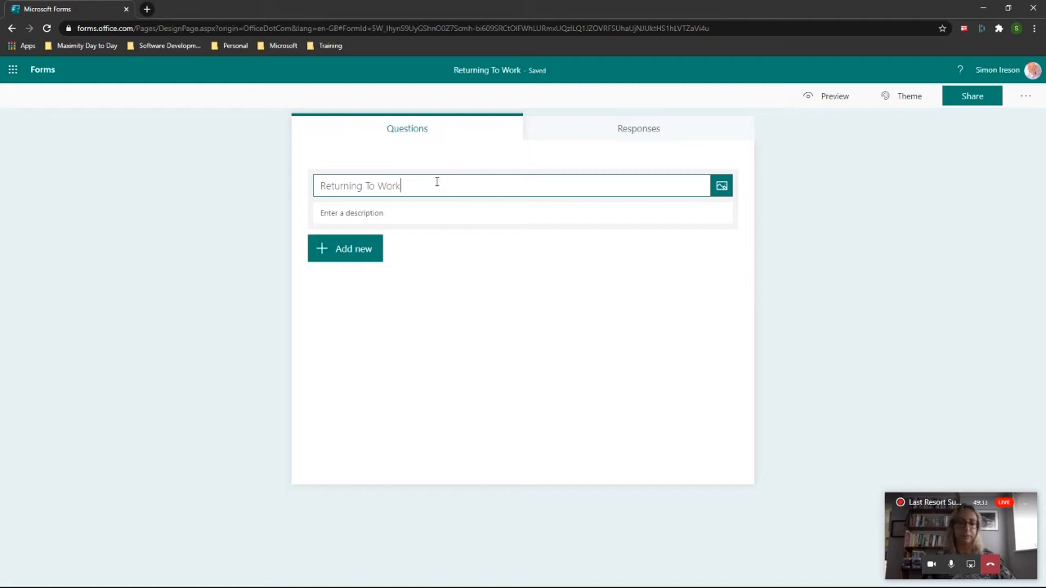
pyautogui.click(420, 214)
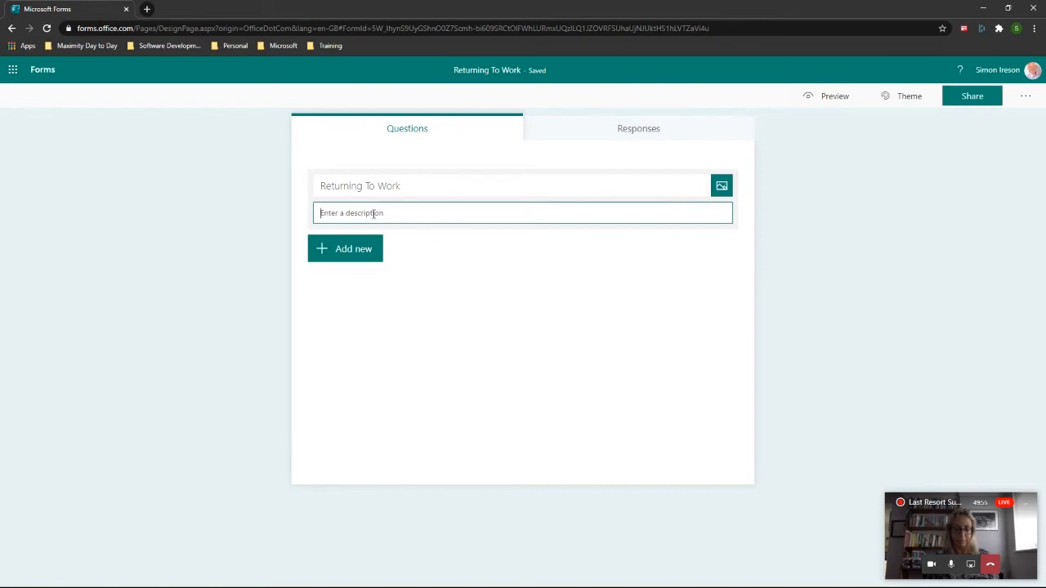
# Add a section to the form and title it "Returning to work"
pyautogui.click(347, 251)
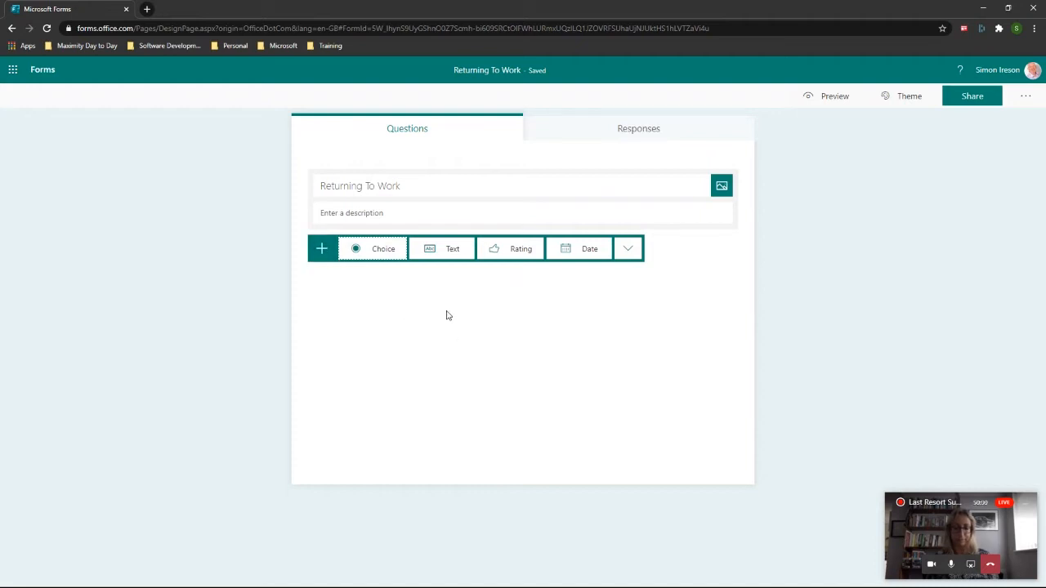
pyautogui.click(626, 250)
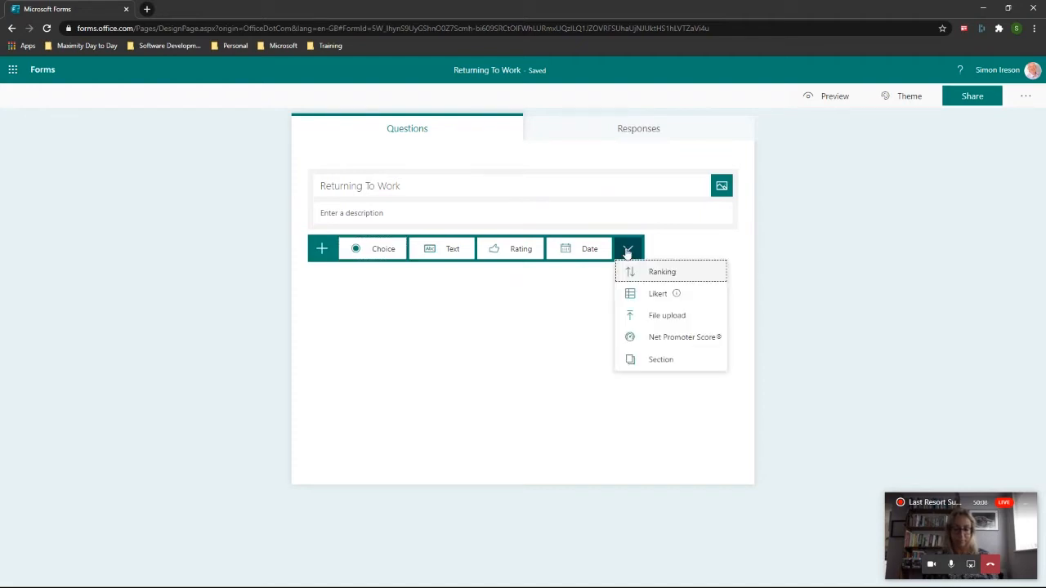
pyautogui.click(654, 361)
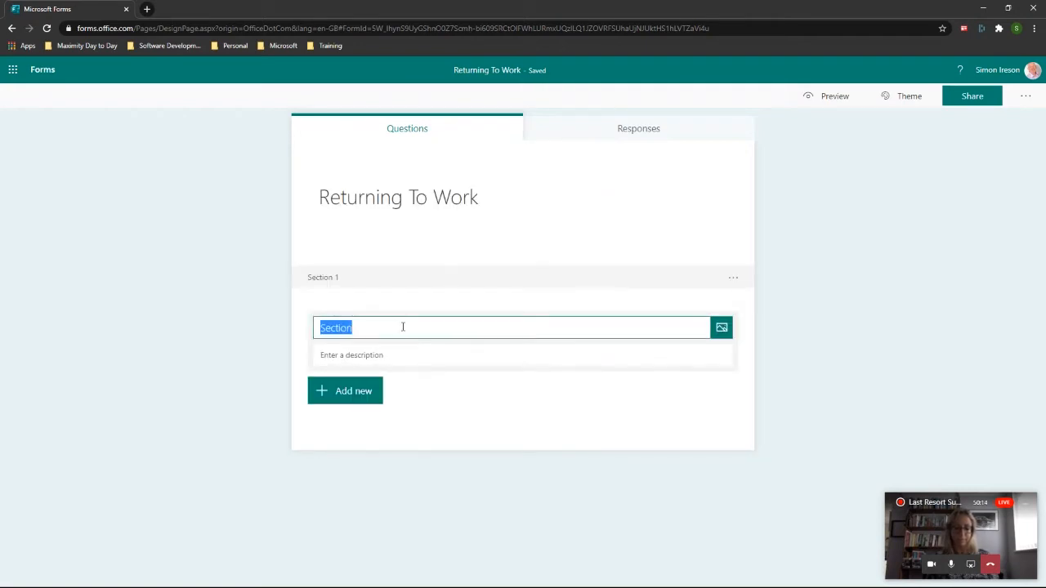
pyautogui.write('Reutr')
pyautogui.press('BackSpace')
pyautogui.press('BackSpace')
pyautogui.press('BackSpace')
pyautogui.write('turning to work')
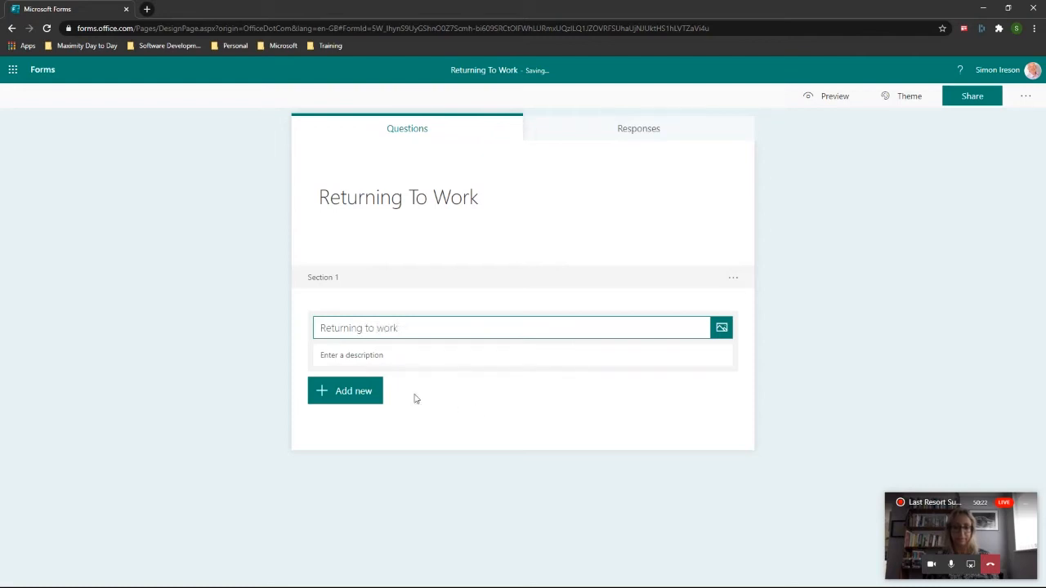
# Add a Likert question to the section with the question text "Ho I feel about my environment"
pyautogui.click(360, 394)
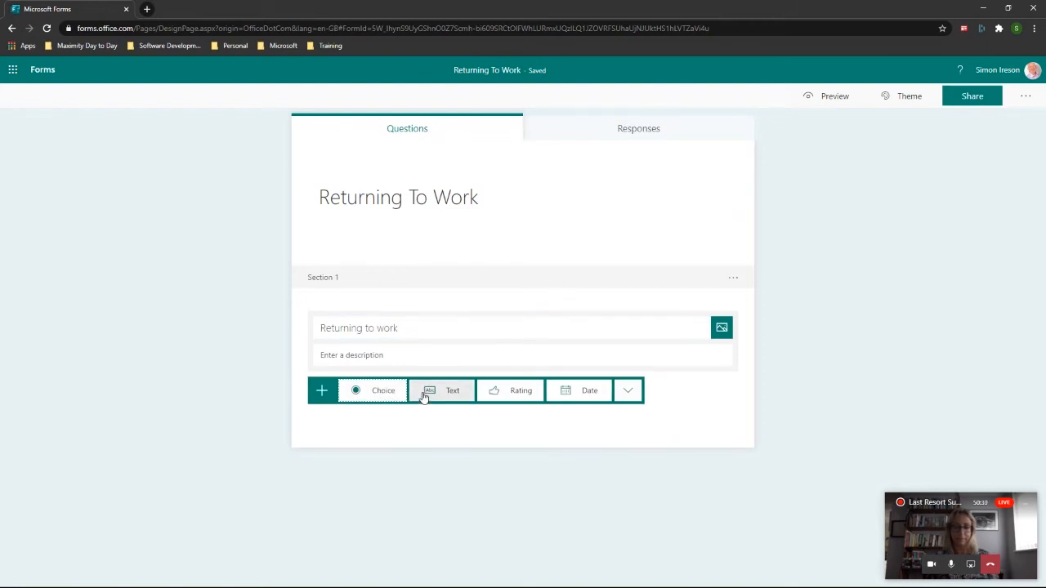
pyautogui.click(627, 392)
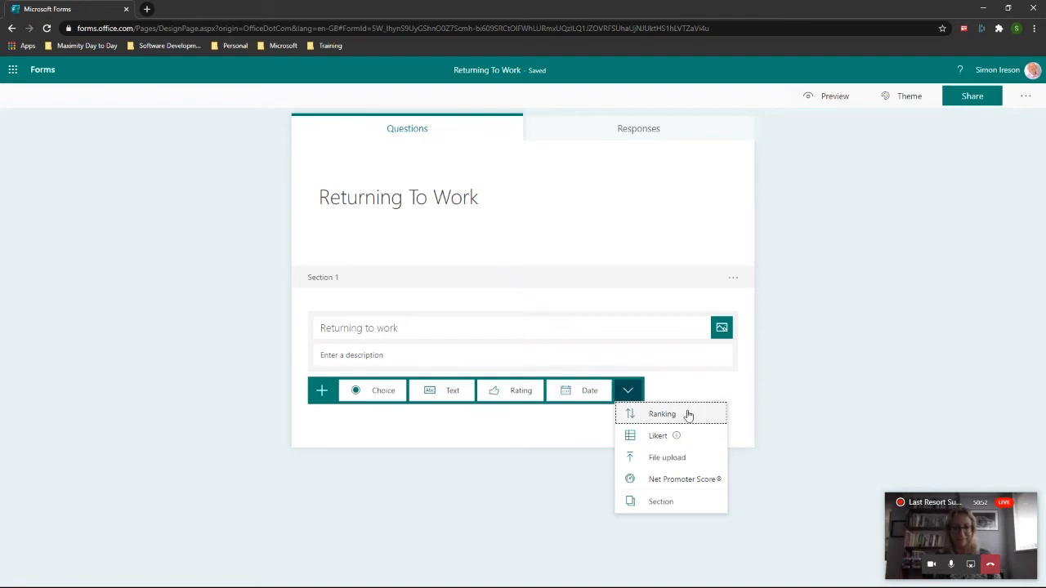
pyautogui.moveTo(675, 435)
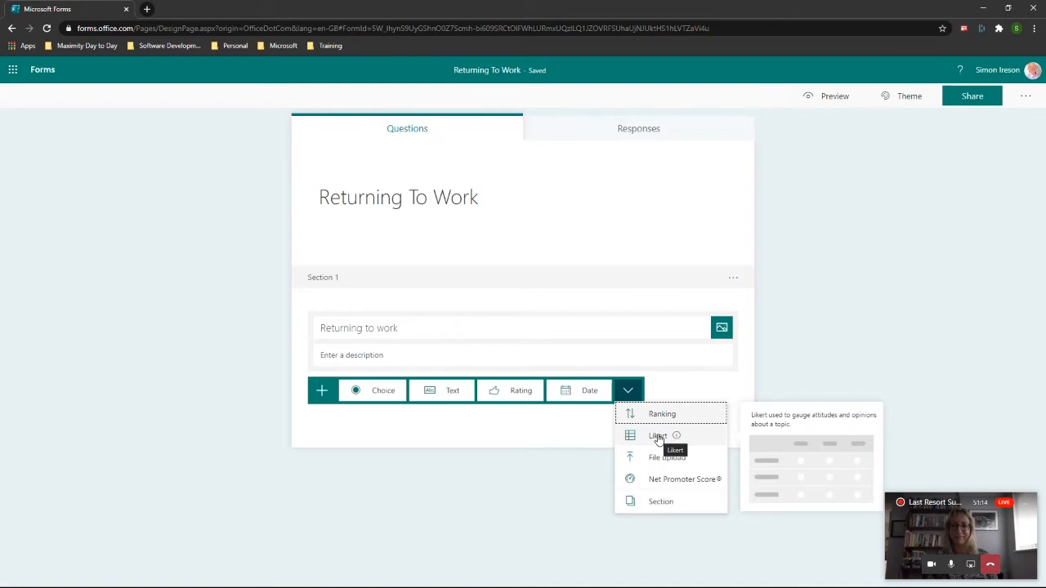
pyautogui.click(658, 437)
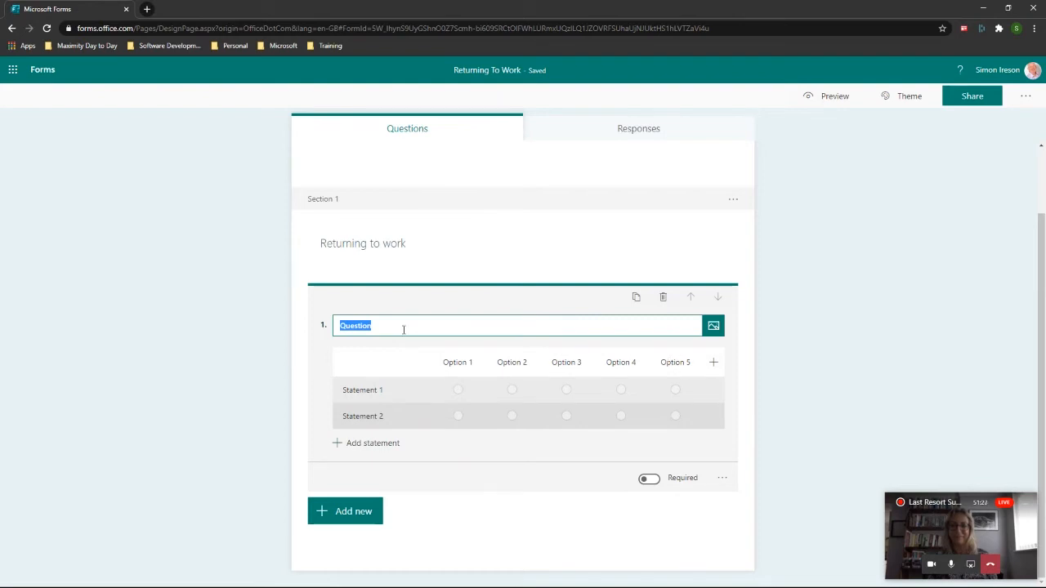
pyautogui.write('Ho ')
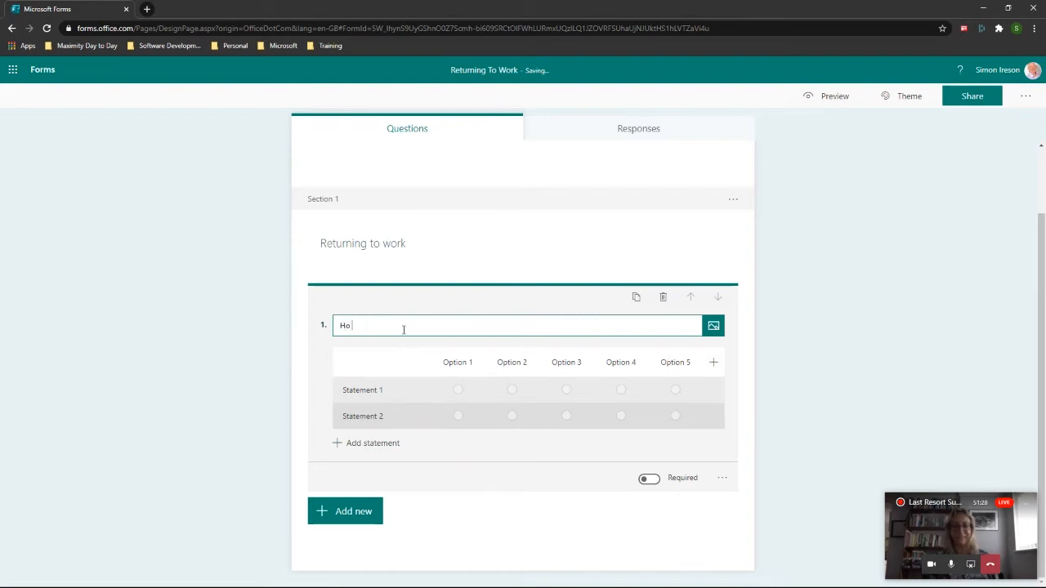
pyautogui.write('I feel ab')
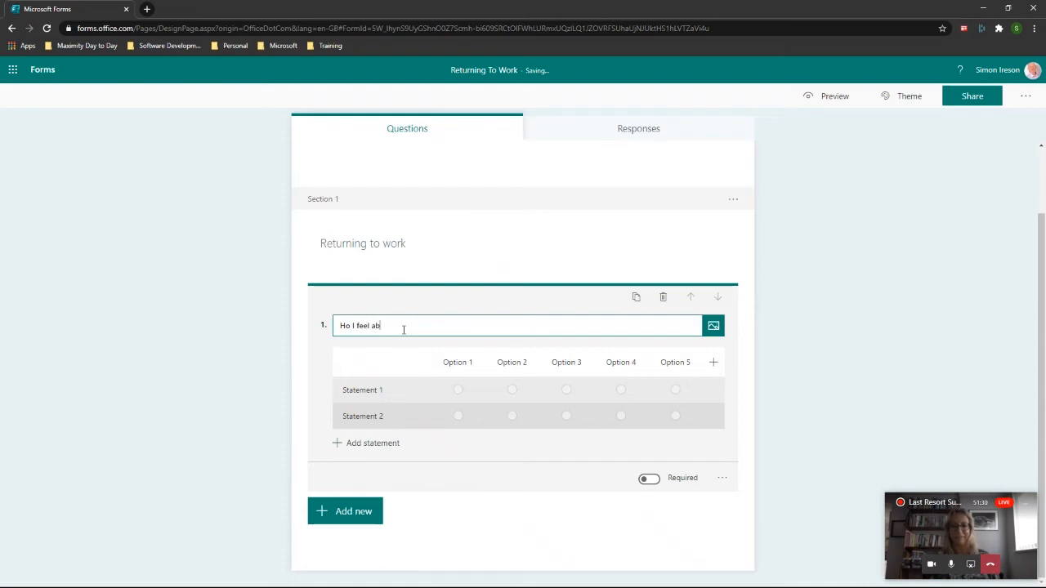
pyautogui.write('out my environmen')
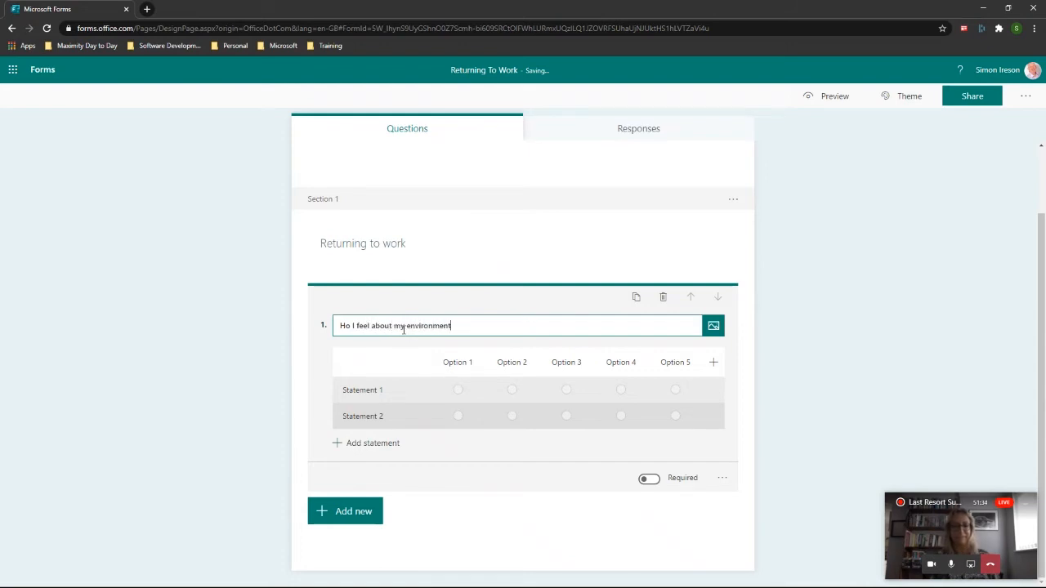
pyautogui.write('t')
# Label the first option column of the Likert question "Strong Disagree"
pyautogui.click(457, 362)
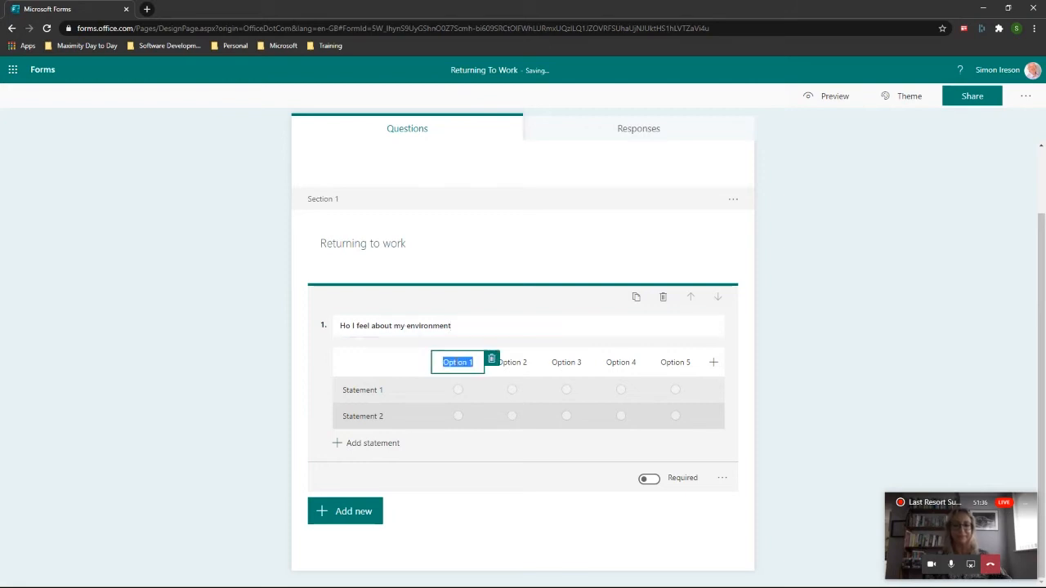
pyautogui.write('Stro')
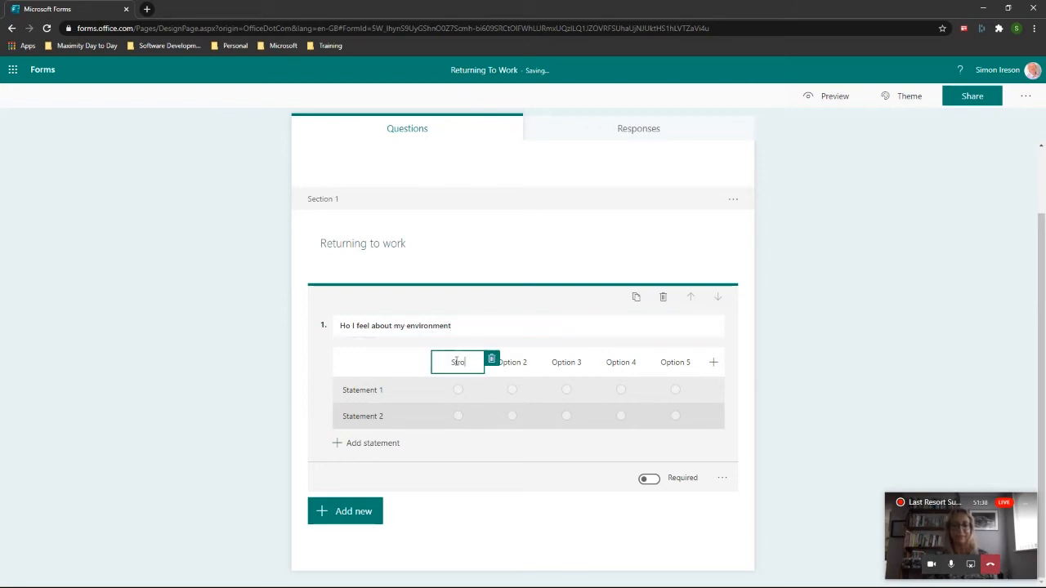
pyautogui.write('ng Disagree')
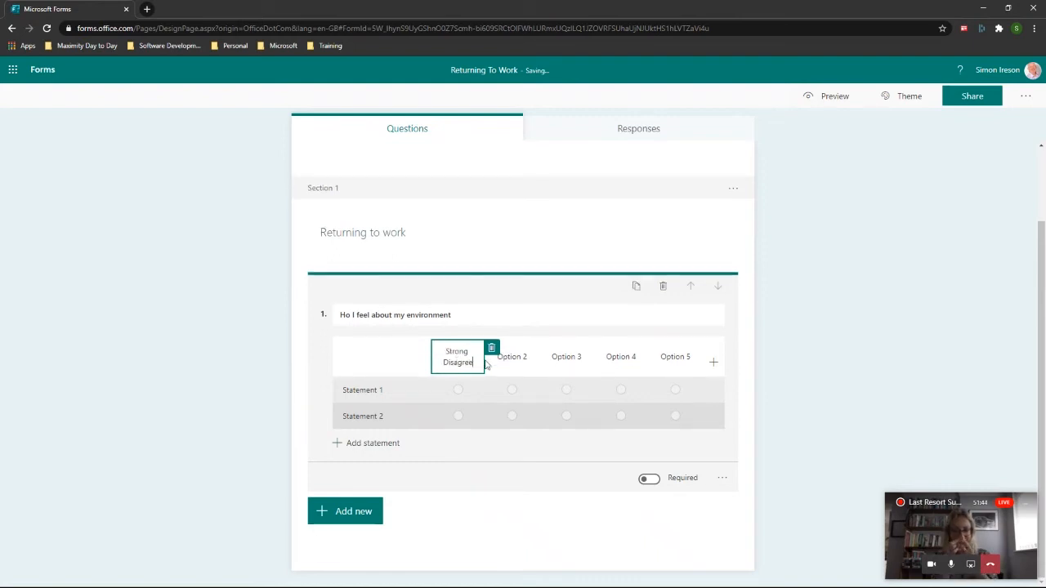
pyautogui.click(527, 356)
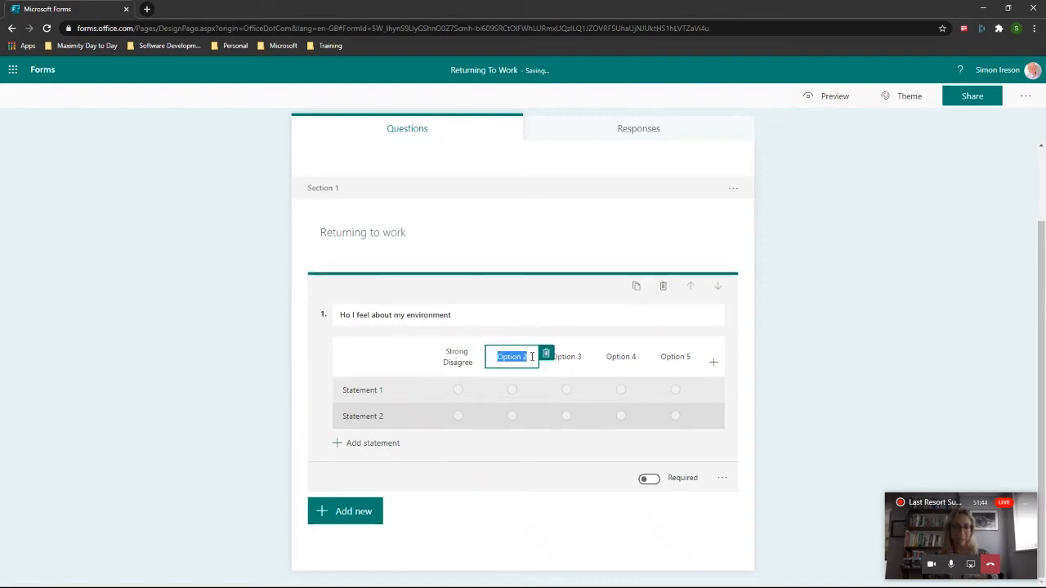
pyautogui.write('Agree')
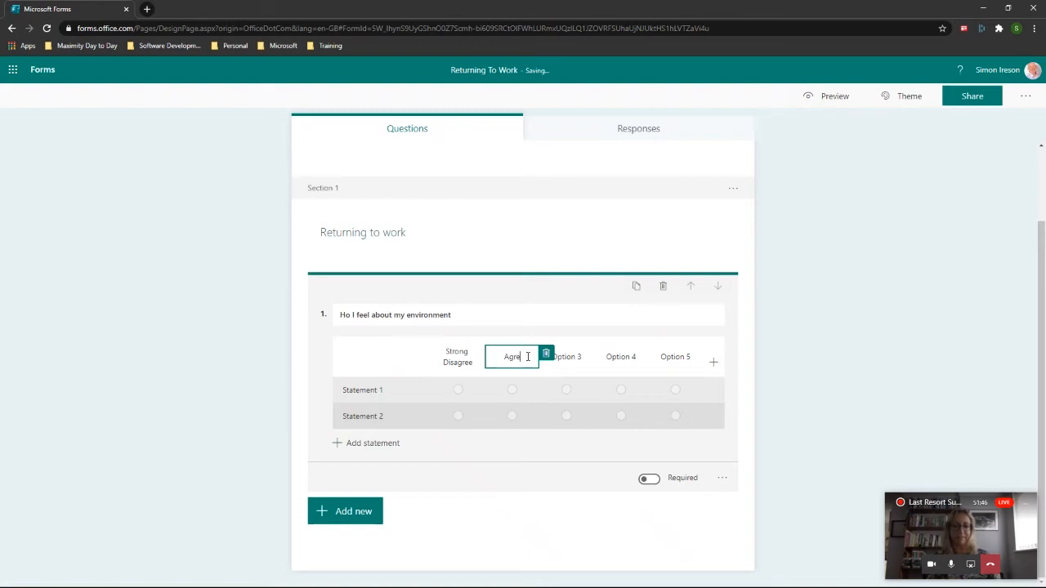
pyautogui.click(578, 356)
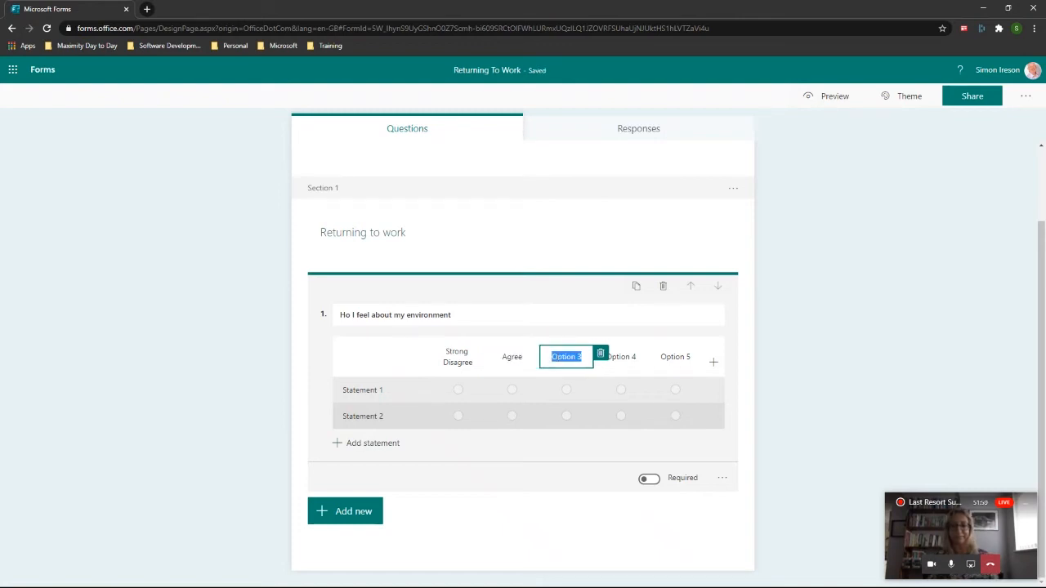
pyautogui.click(629, 356)
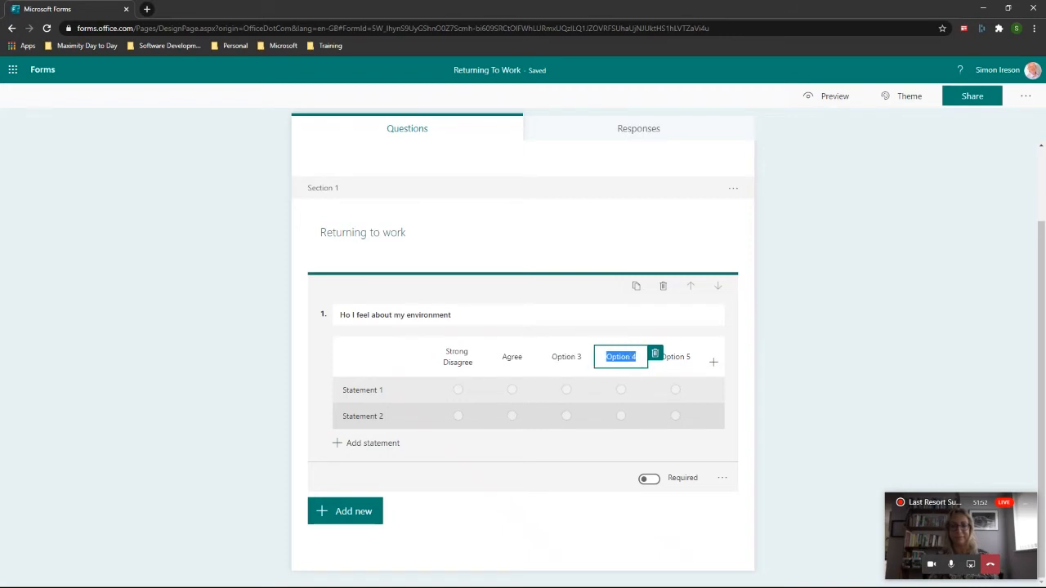
# Label the second to fifth option columns "Disagree", "Don't mind", "Agree" and "Strongly Agree"
pyautogui.click(524, 356)
pyautogui.write('Disagree')
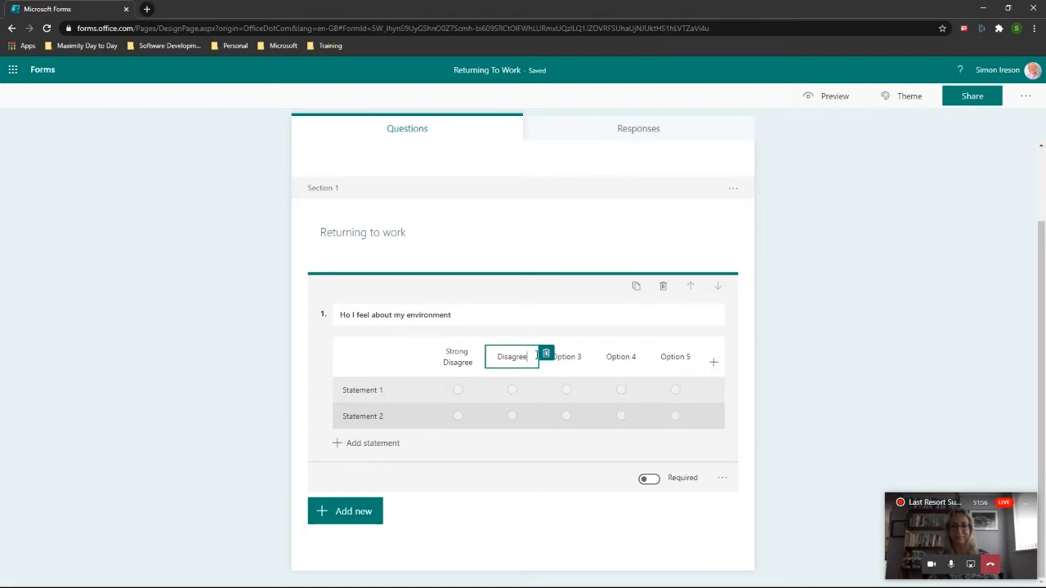
pyautogui.click(589, 357)
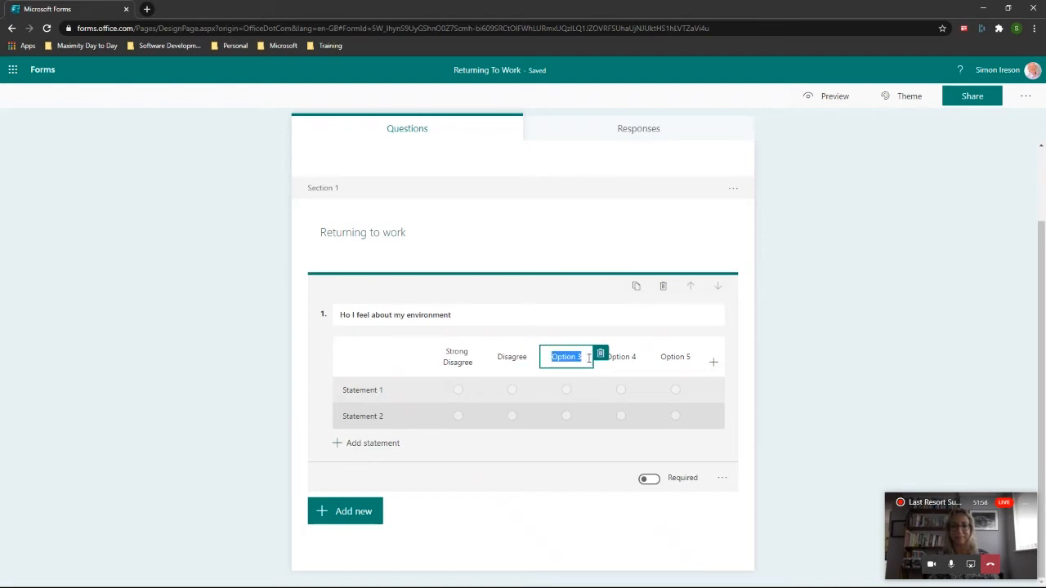
pyautogui.write("Don't mind")
pyautogui.click(627, 358)
pyautogui.write('A')
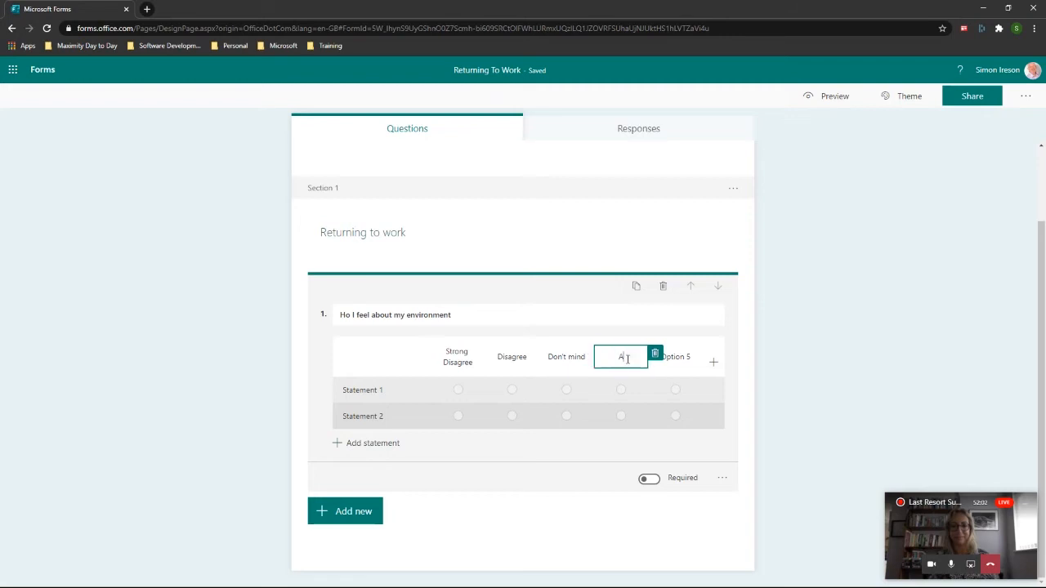
pyautogui.write('gree')
pyautogui.click(677, 360)
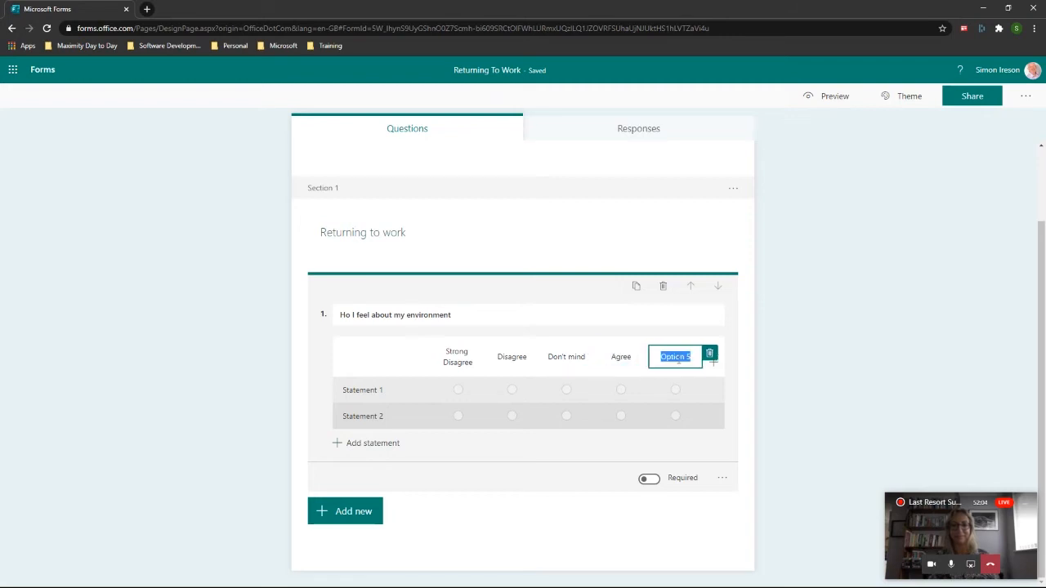
pyautogui.write('Strongly Agree')
# Set the first statement of the Likert question to "I am happy working from home"
pyautogui.click(360, 390)
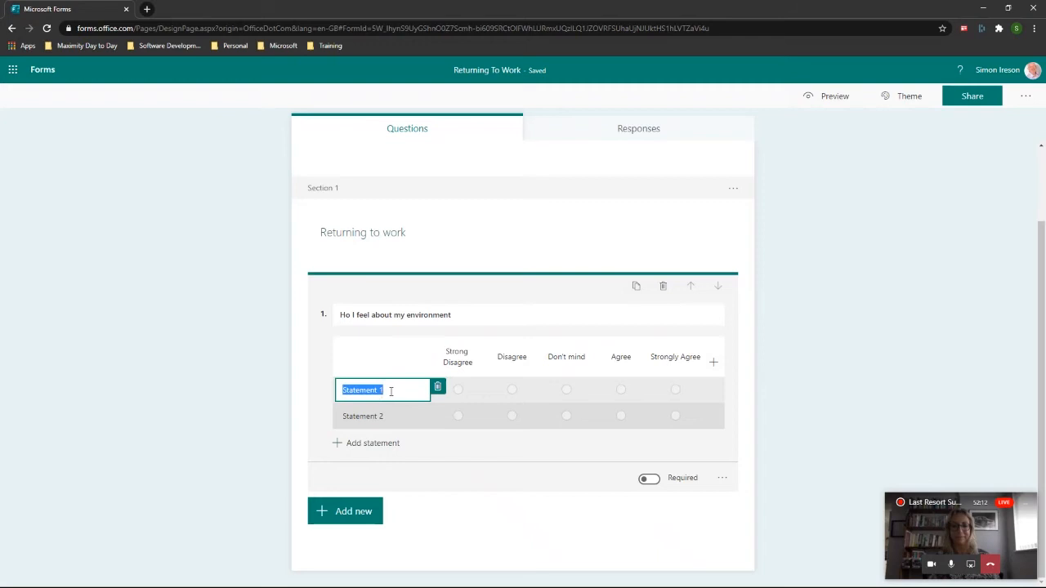
pyautogui.write('I am')
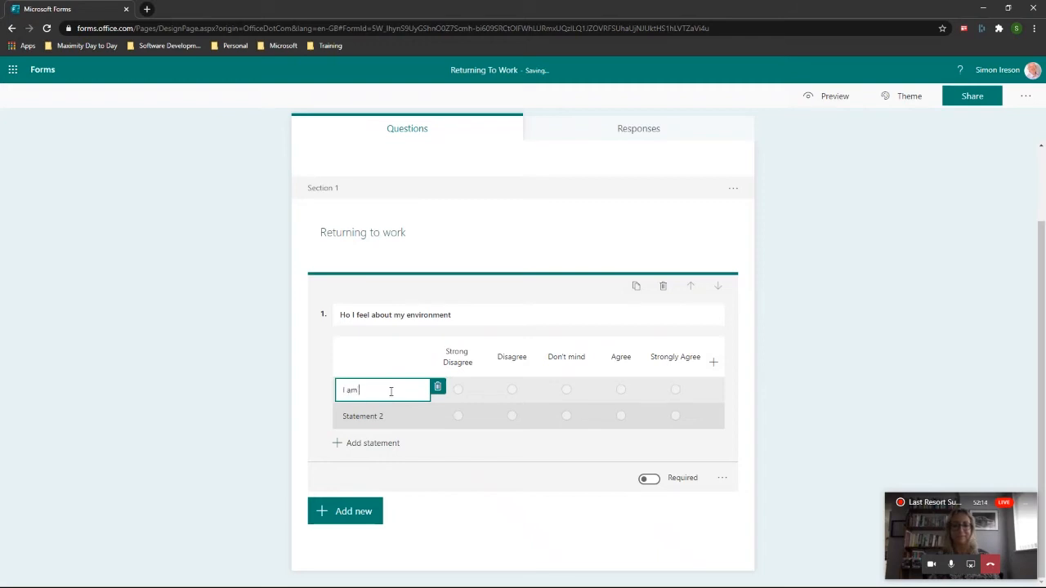
pyautogui.write(' happy working form')
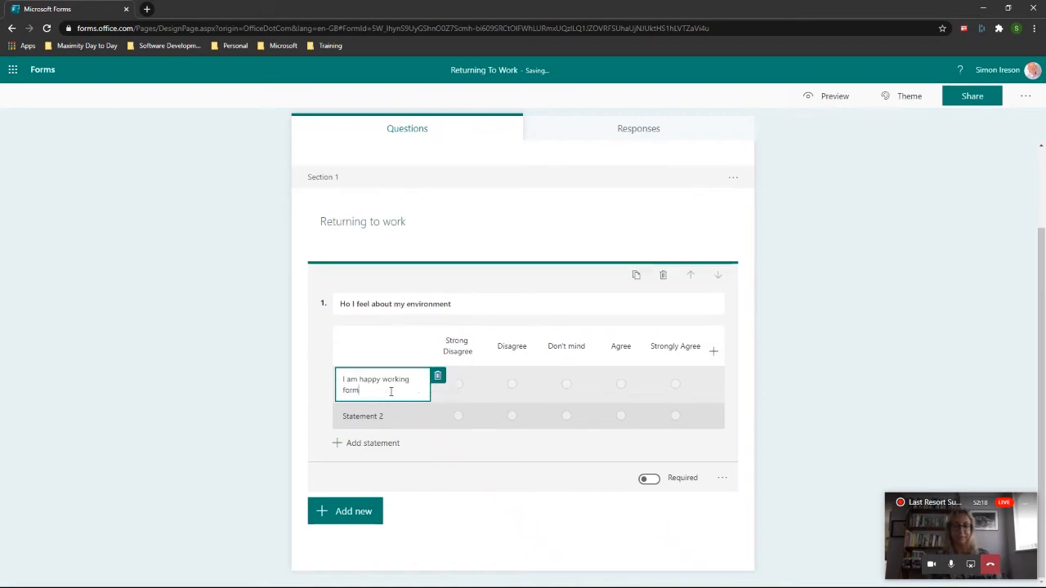
pyautogui.press('BackSpace')
pyautogui.press('BackSpace')
pyautogui.press('BackSpace')
pyautogui.write('rom home')
# Set the second statement of the Likert question to "I feel safe in the office"
pyautogui.click(400, 416)
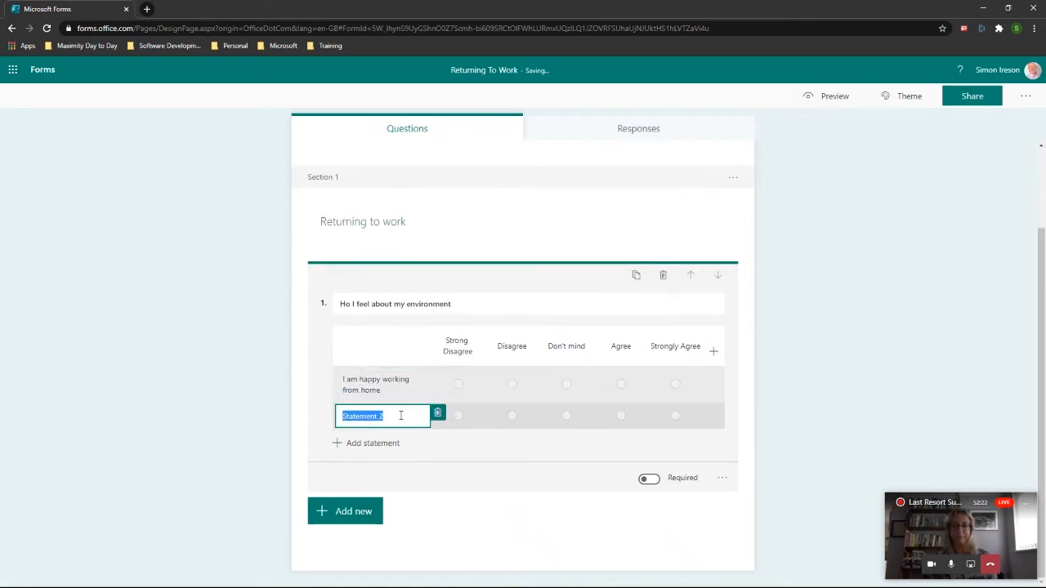
pyautogui.write('Ifeel')
pyautogui.press('BackSpace')
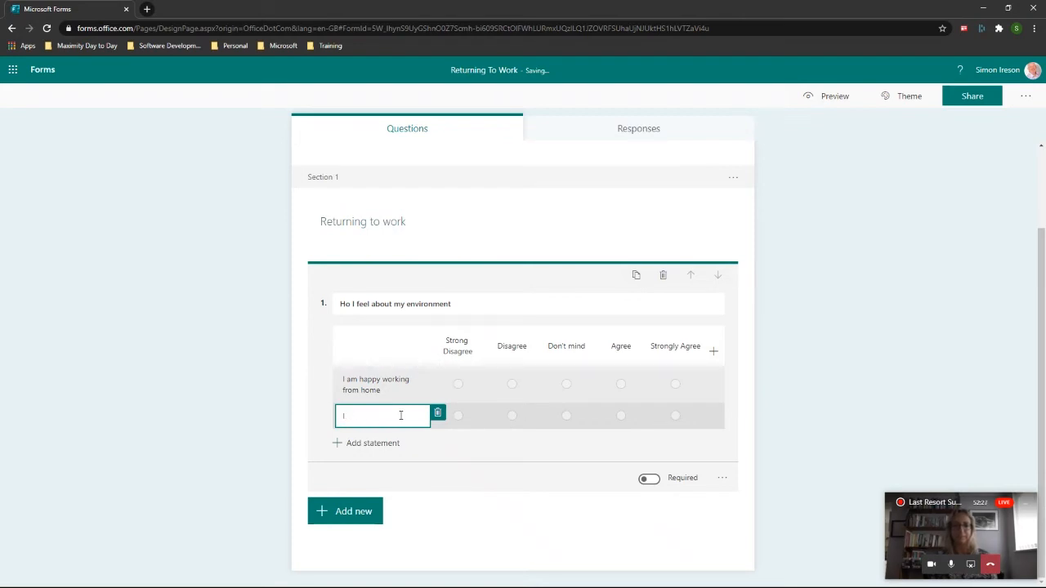
pyautogui.write('feel safe in the office')
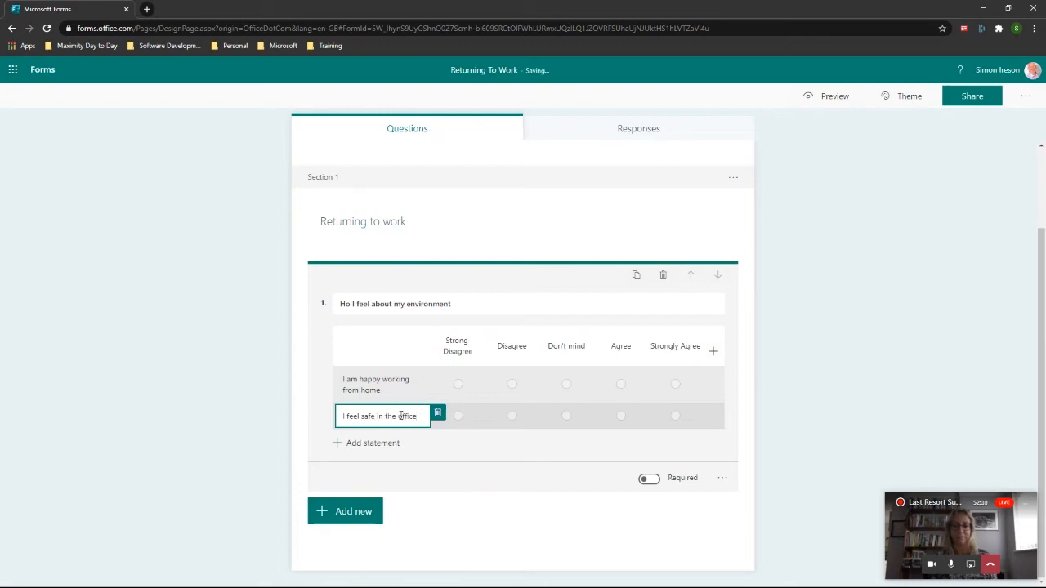
# Add a third statement to the Likert question reading "I feel safe travelling to work"
pyautogui.click(389, 444)
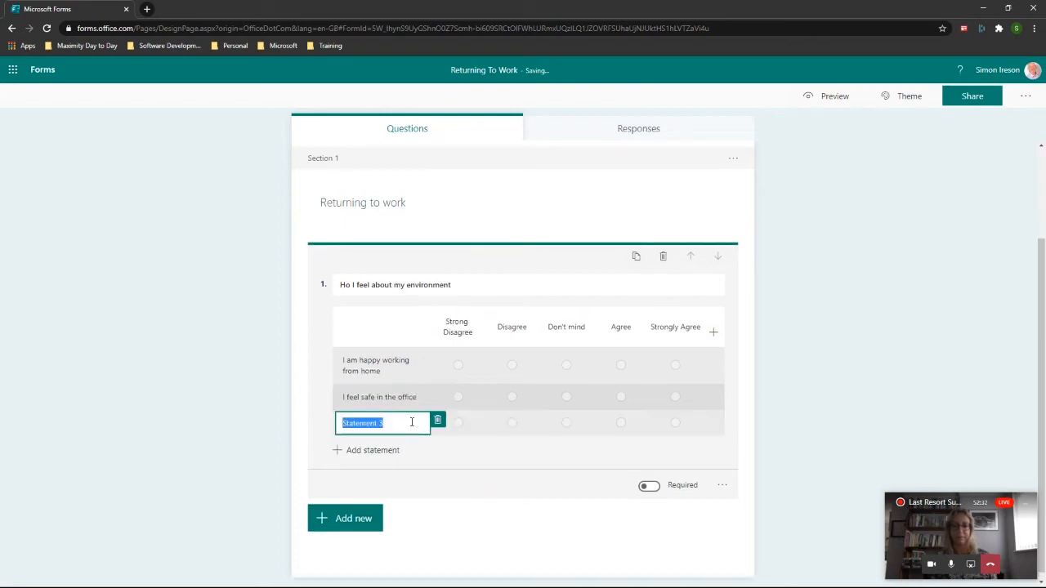
pyautogui.write('I feel safe travelling to ')
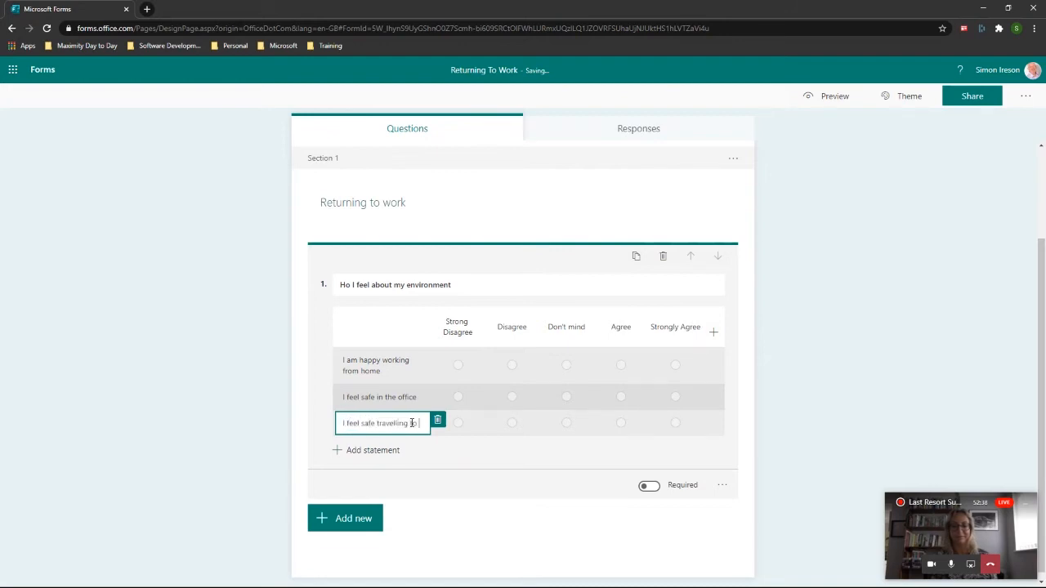
pyautogui.write('work')
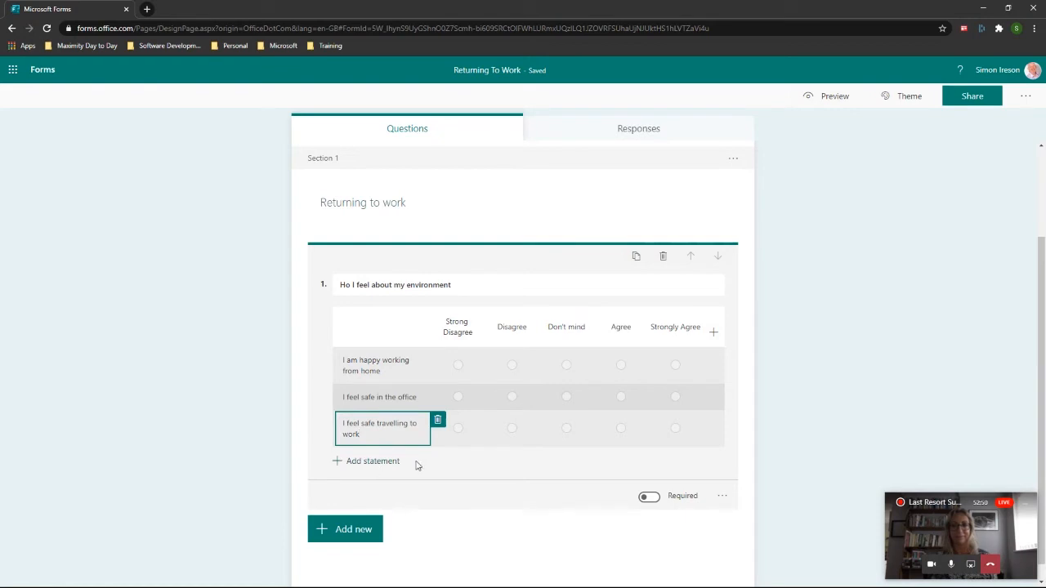
# Add a Choice question after the Likert question, titled "Do I want to come back to the office"
pyautogui.click(359, 530)
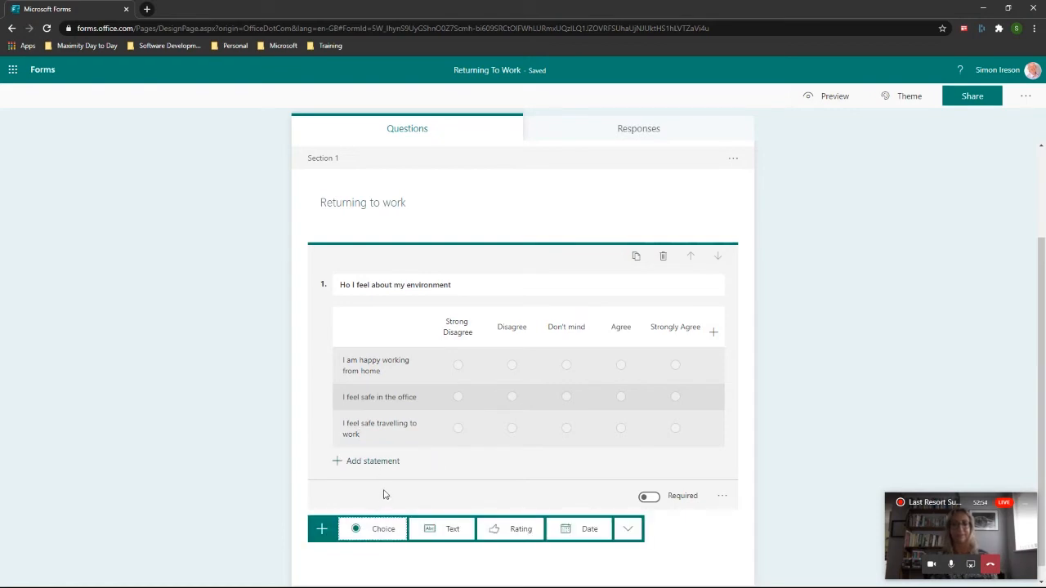
pyautogui.click(379, 530)
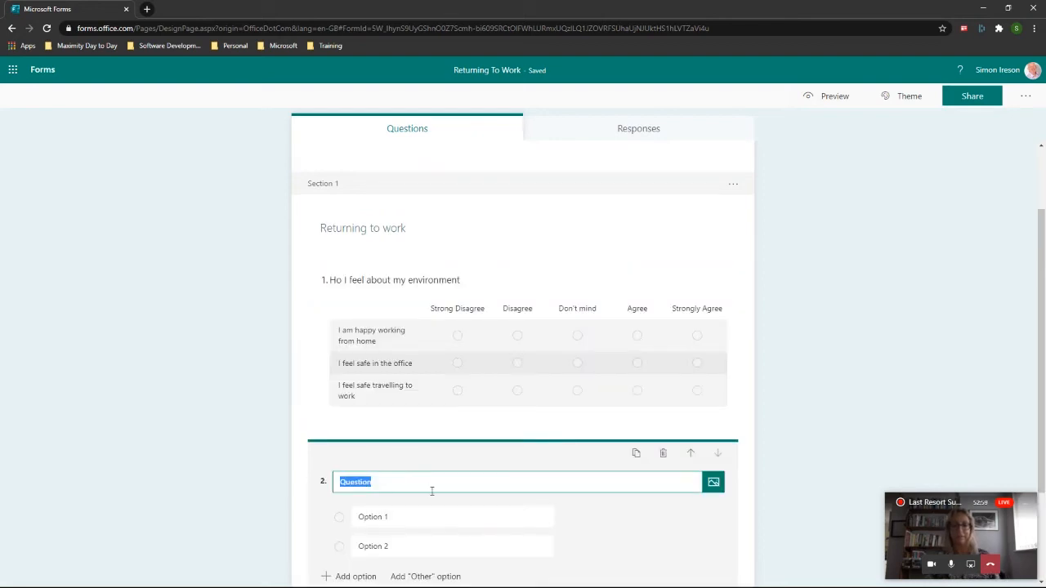
pyautogui.write('Do')
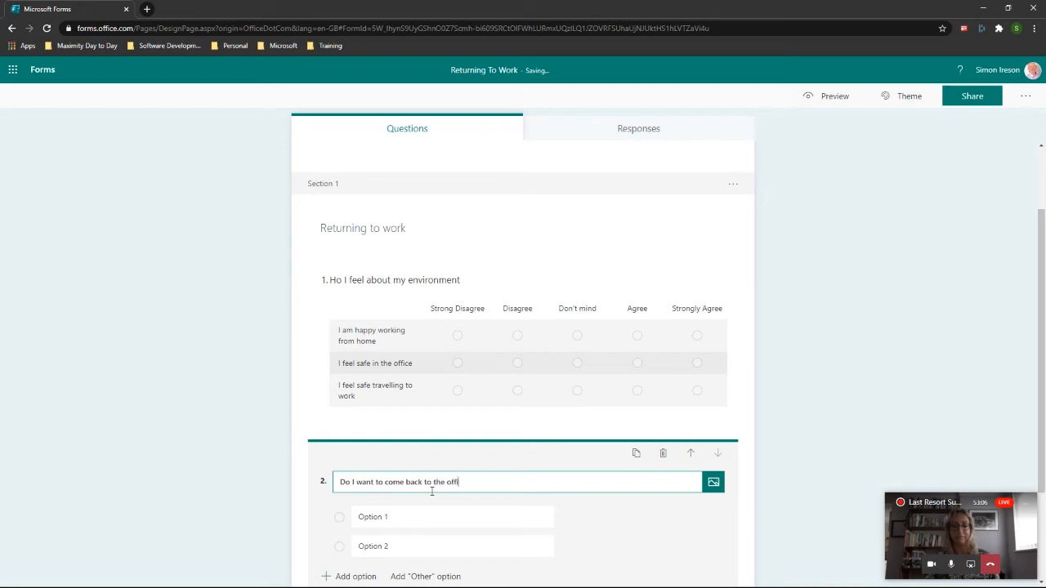
# Give the choice question the answer options "Yes", "Maybe" and "No", in that order
pyautogui.click(396, 543)
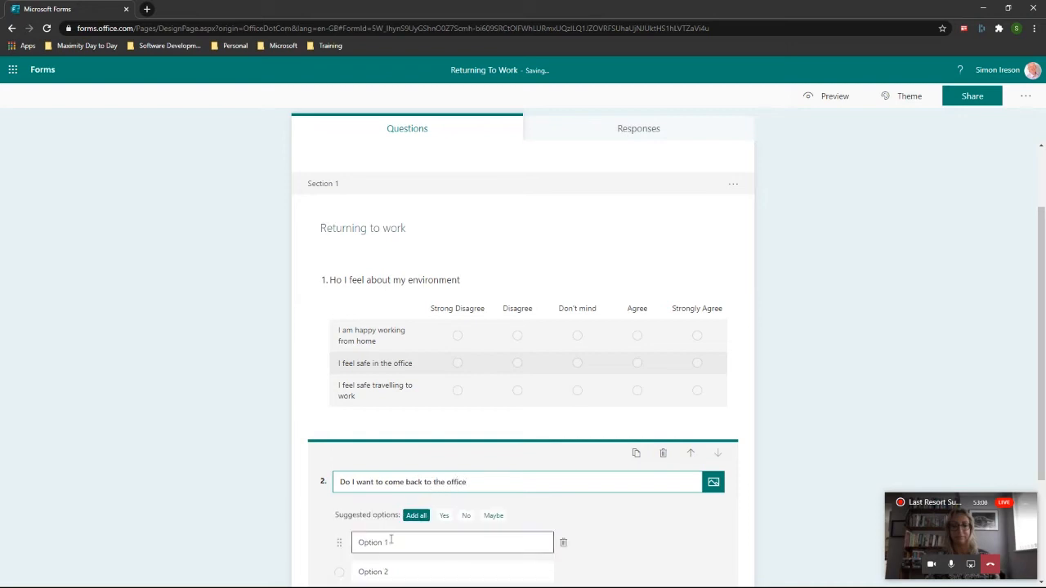
pyautogui.write('Yes')
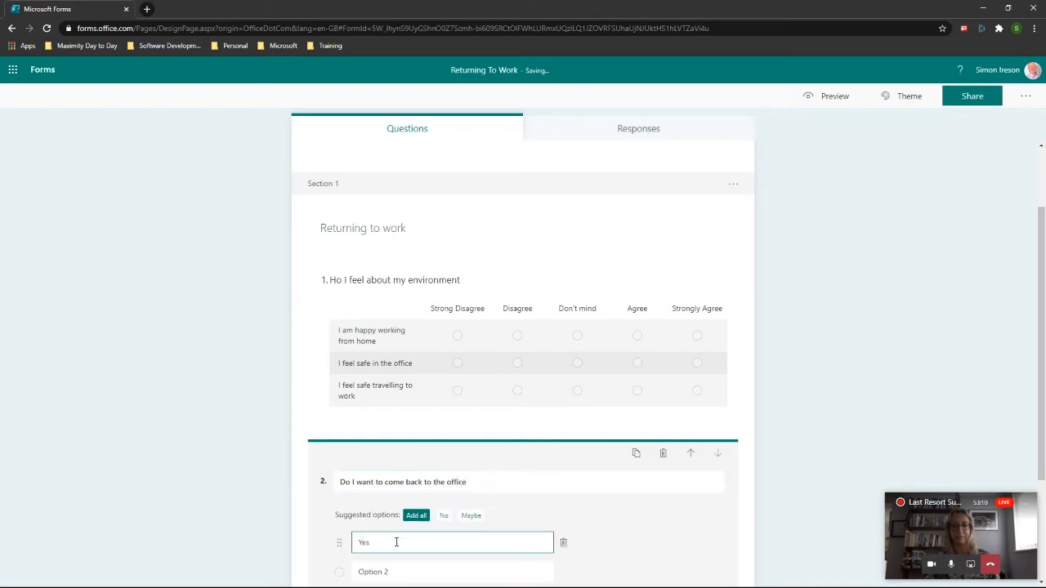
pyautogui.scroll(-2, 404, 523)
pyautogui.click(403, 416)
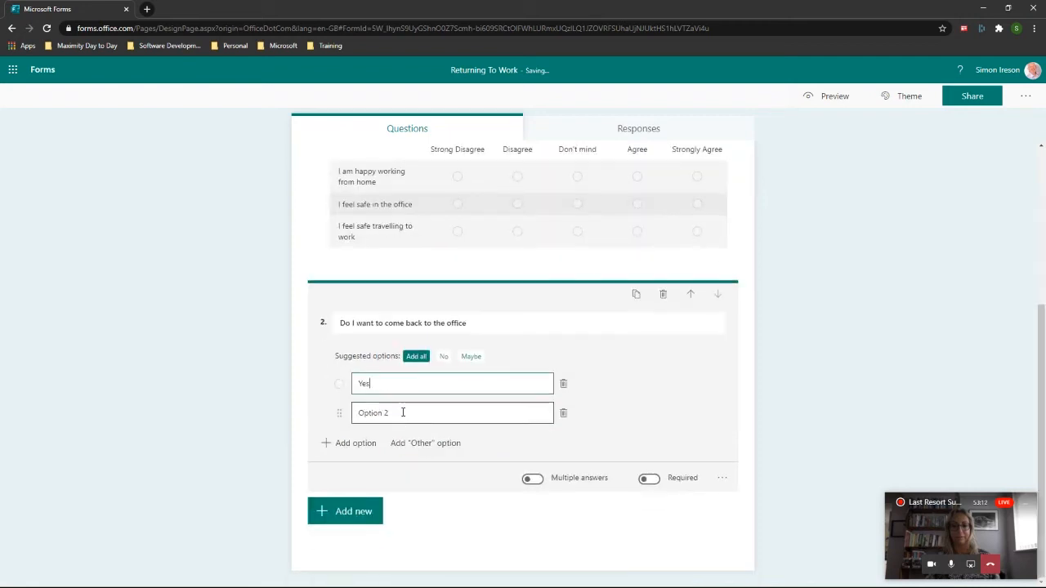
pyautogui.click(402, 413)
pyautogui.click(443, 357)
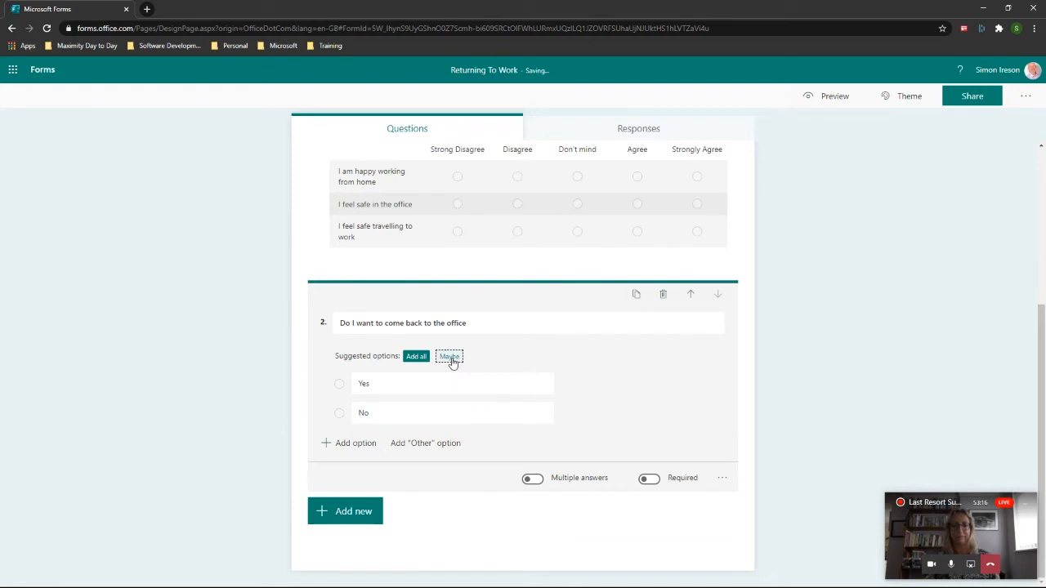
pyautogui.click(450, 358)
pyautogui.moveTo(338, 419); pyautogui.dragTo(342, 389)
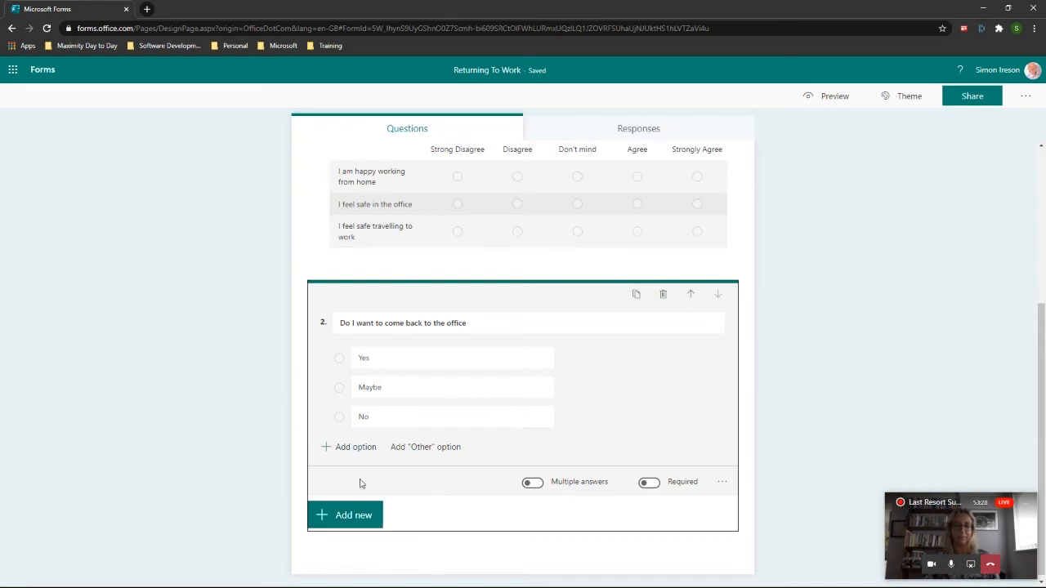
# Add a second section after the choice question, titled "Response is yes or maybe"
pyautogui.click(362, 517)
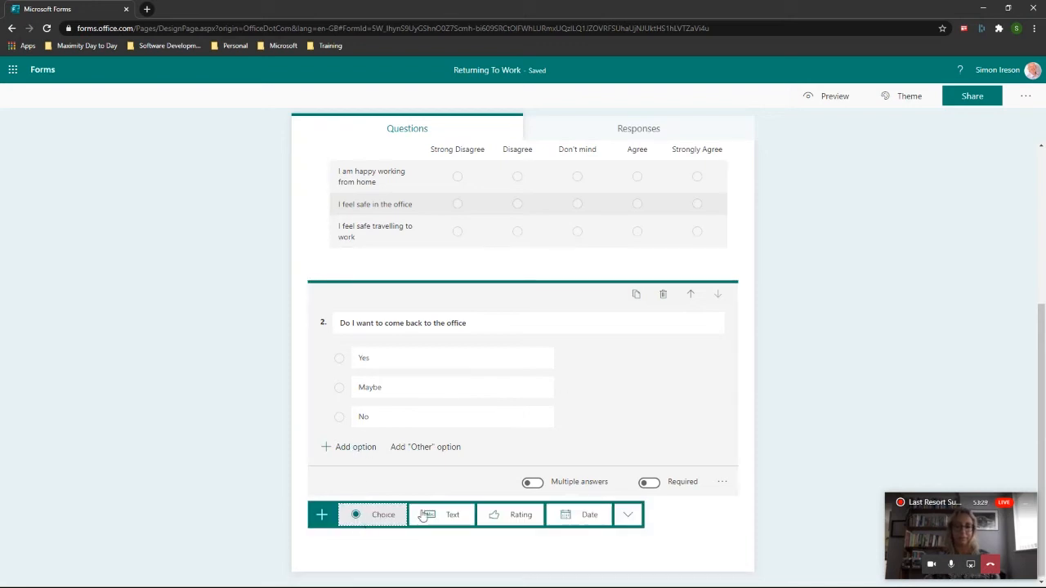
pyautogui.click(627, 514)
pyautogui.click(660, 573)
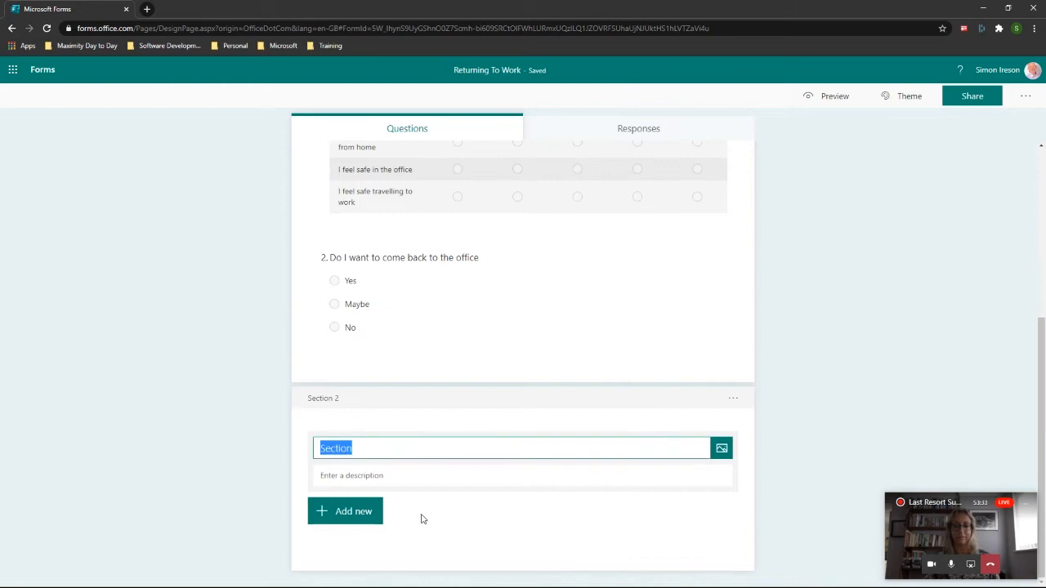
pyautogui.write('Response is yes or m')
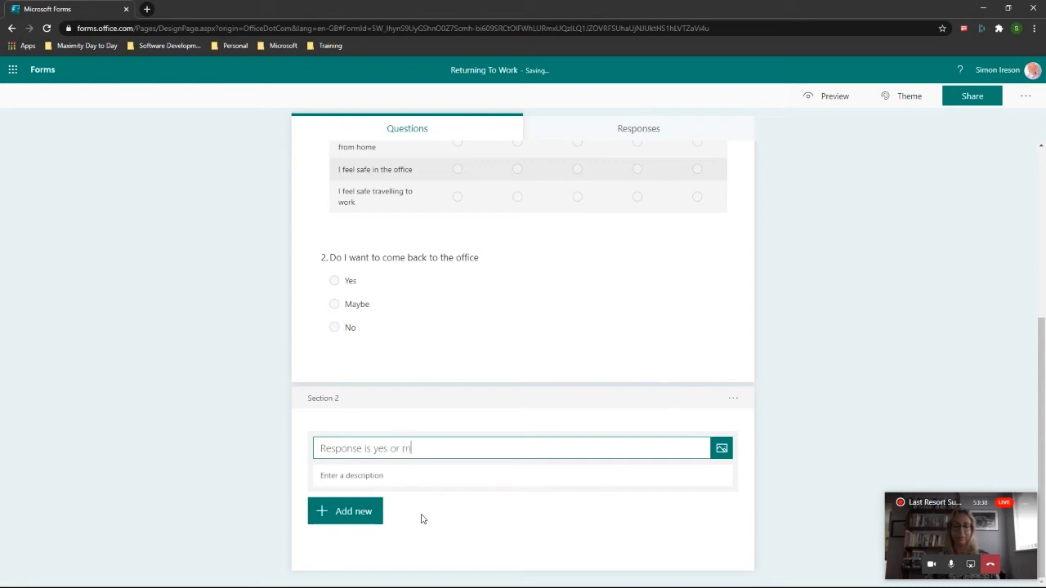
pyautogui.write('aybe')
# Add a third section titled "Response is no"
pyautogui.click(348, 508)
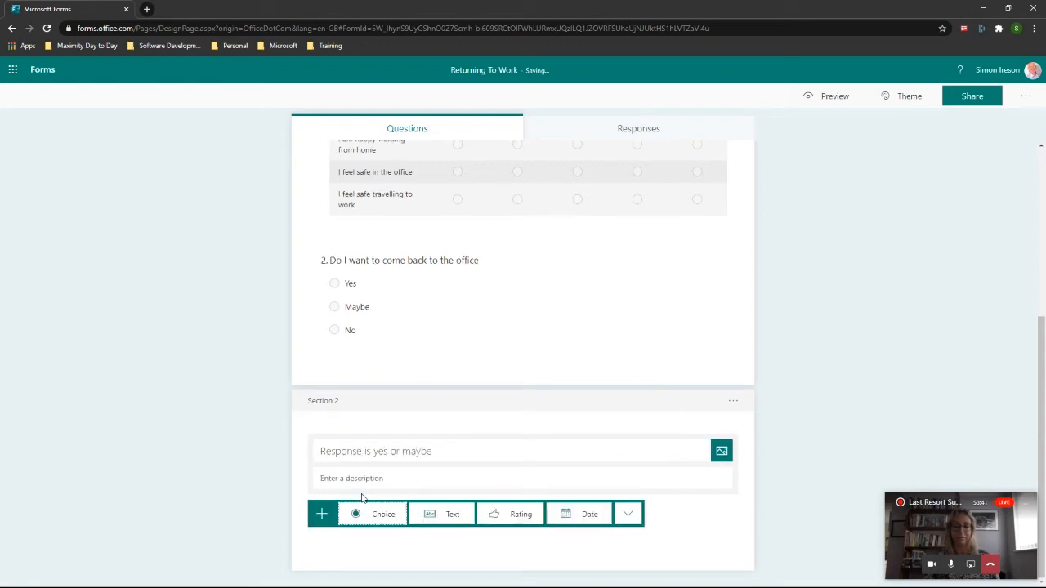
pyautogui.click(633, 515)
pyautogui.click(671, 570)
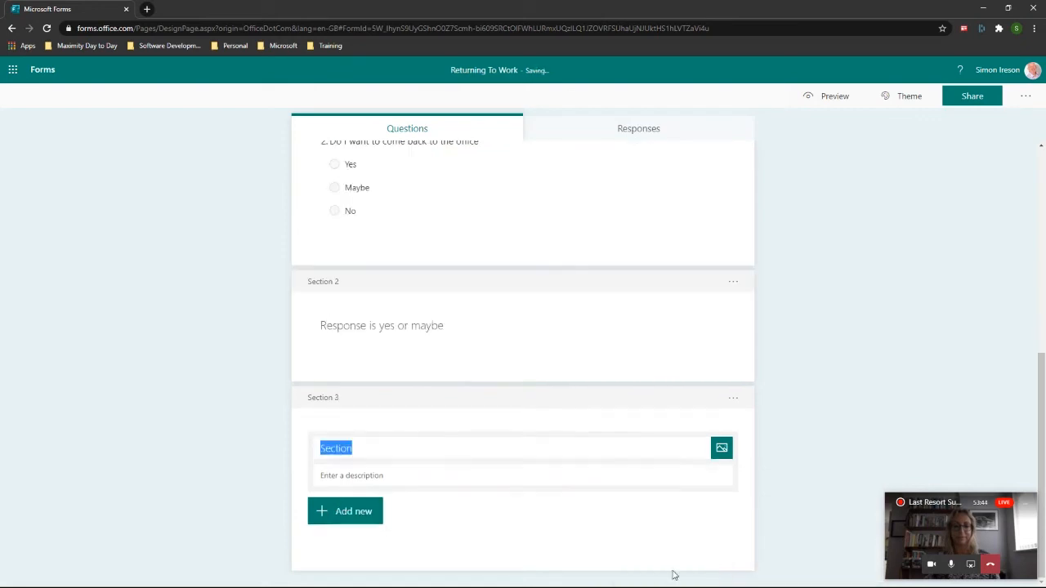
pyautogui.write('Response is no')
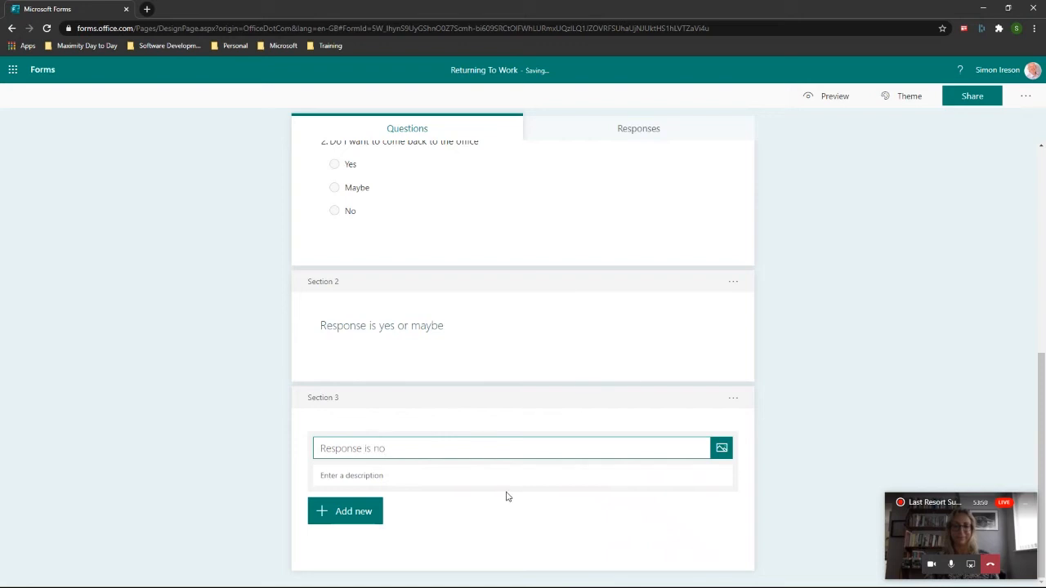
# Add a fourth section titled "The End"
pyautogui.click(355, 512)
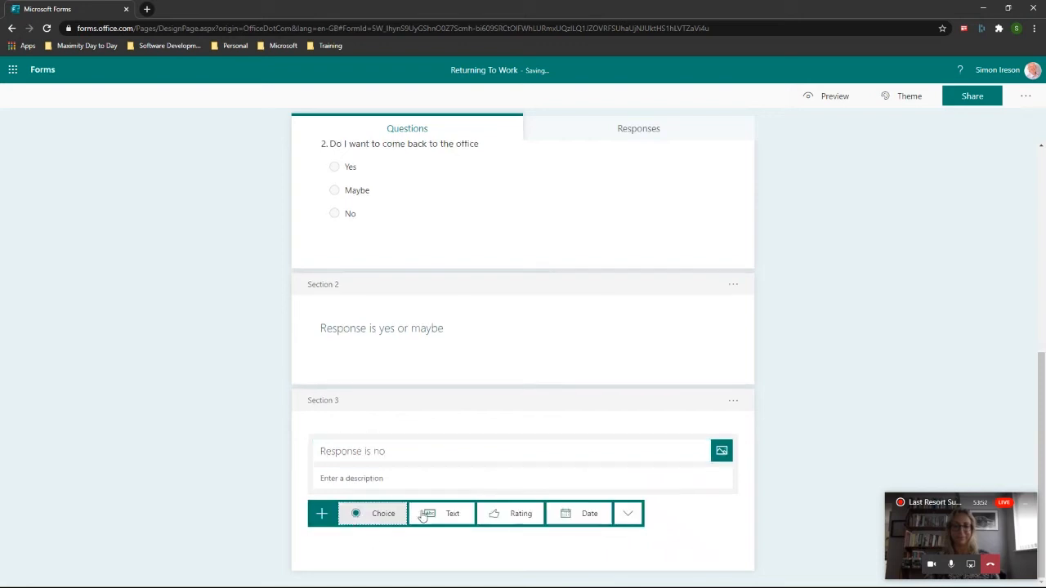
pyautogui.click(628, 516)
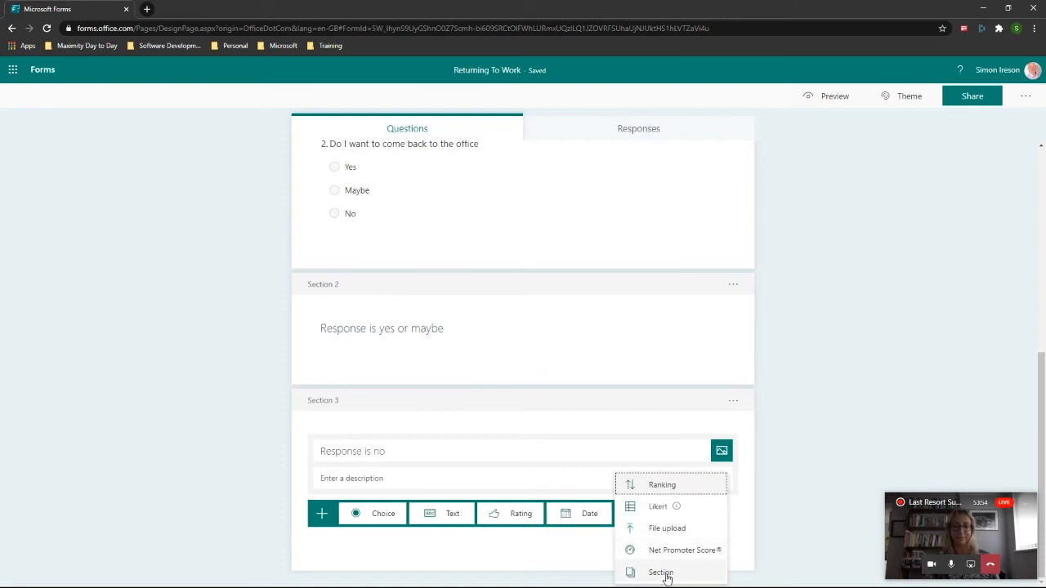
pyautogui.click(662, 573)
pyautogui.write('The')
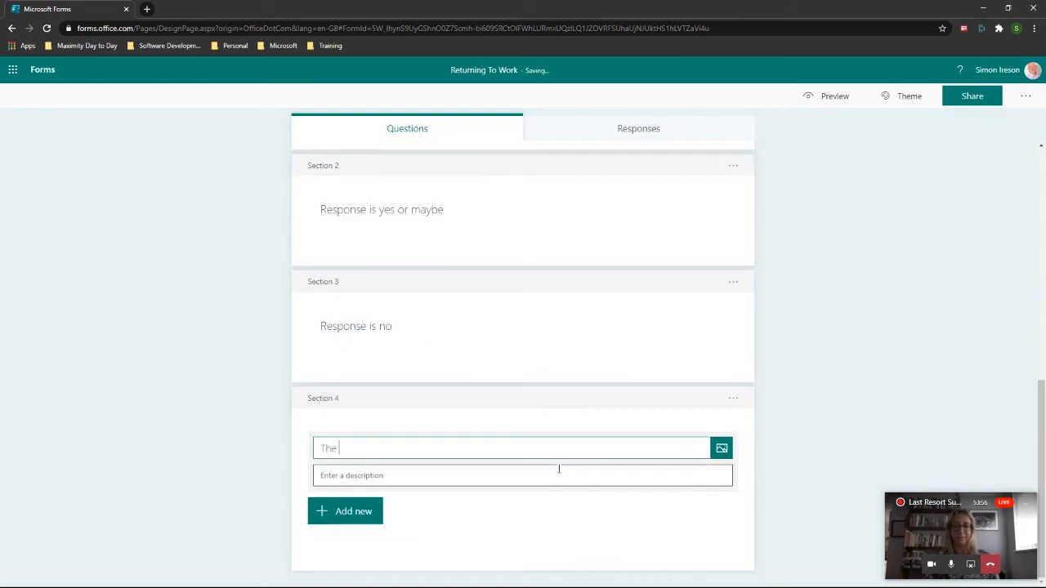
pyautogui.write(' End')
pyautogui.click(540, 415)
# Open the branching settings for the question "Do I want to come back to the office"
pyautogui.scroll(2, 537, 340)
pyautogui.scroll(2, 523, 277)
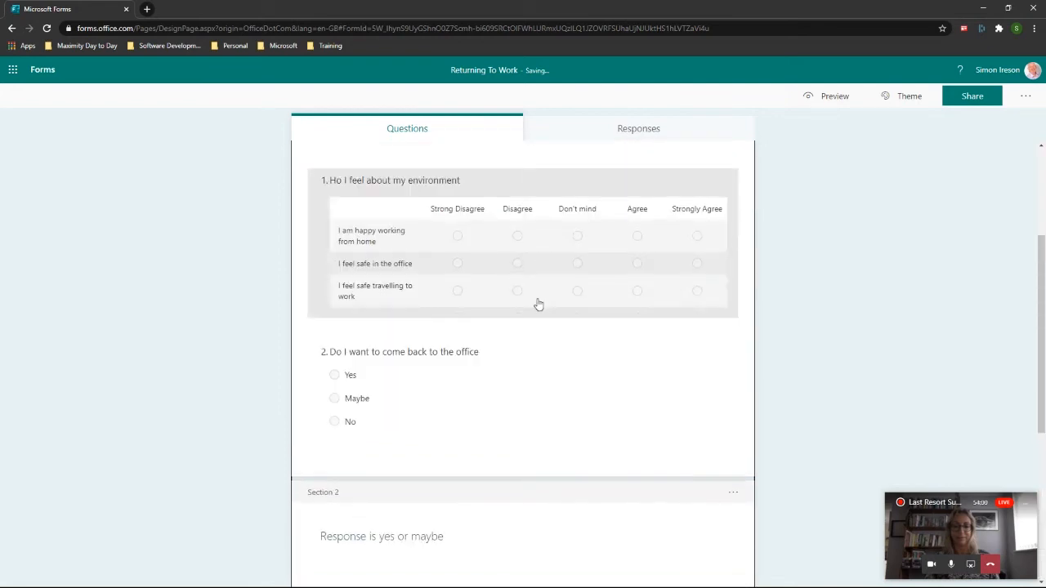
pyautogui.scroll(1, 441, 241)
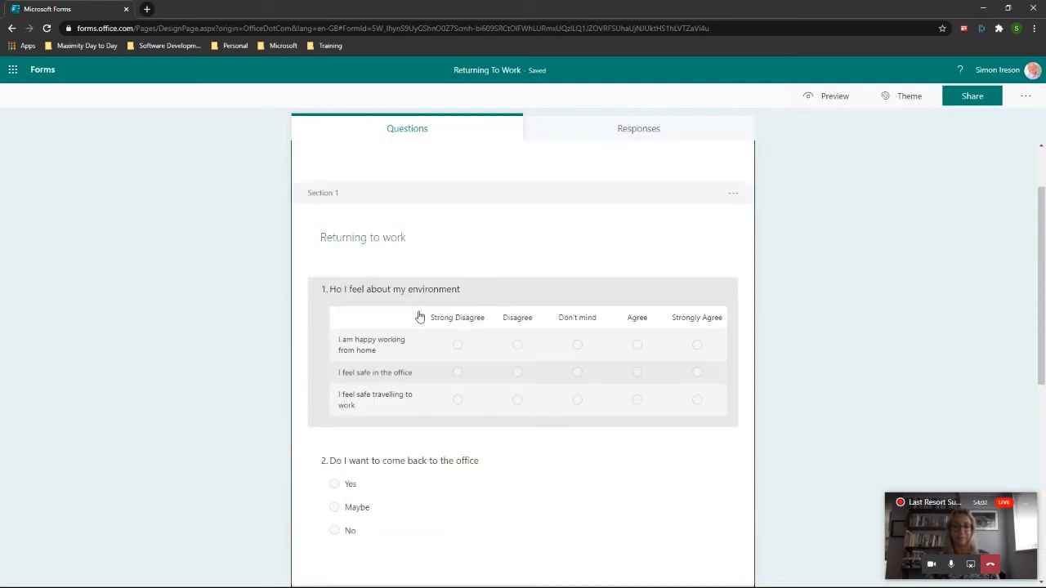
pyautogui.scroll(-3, 479, 319)
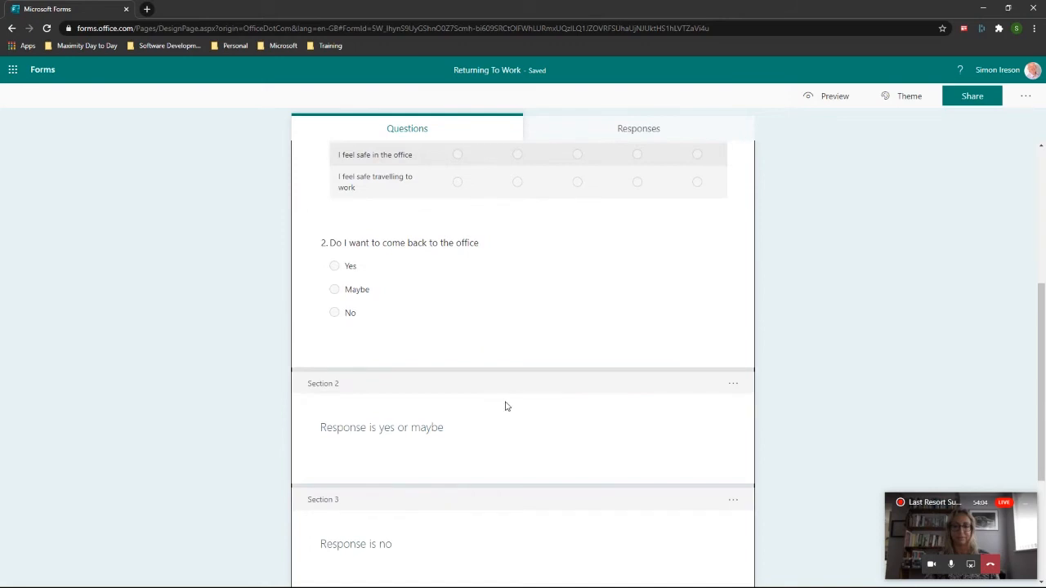
pyautogui.scroll(-1, 410, 460)
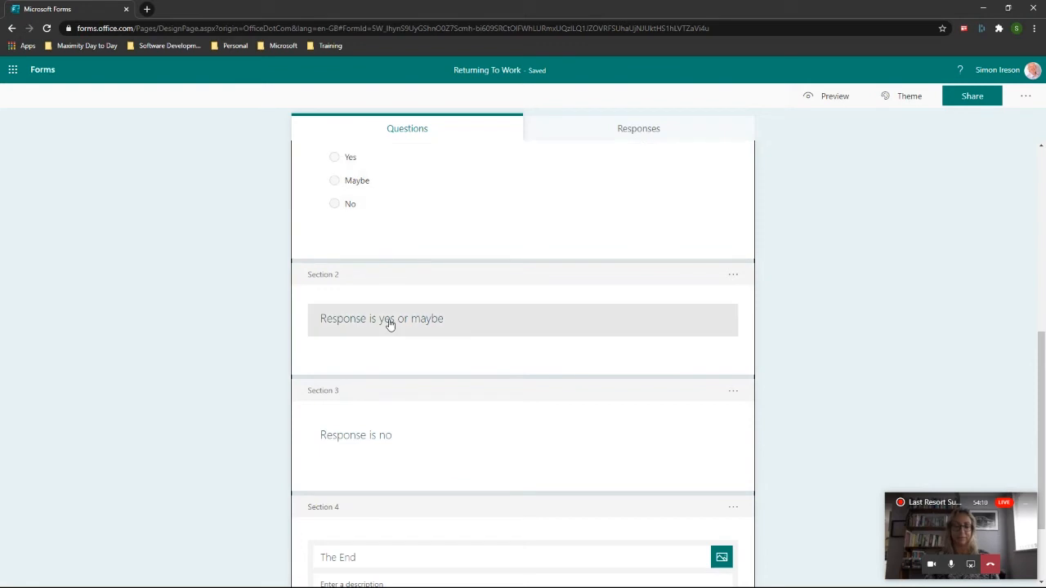
pyautogui.scroll(-1, 404, 458)
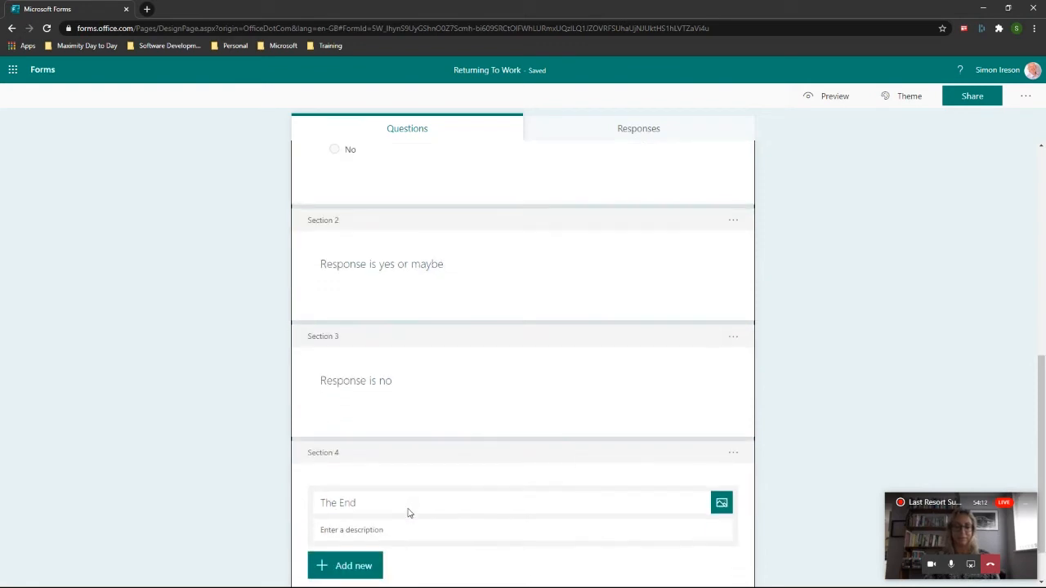
pyautogui.scroll(3, 409, 511)
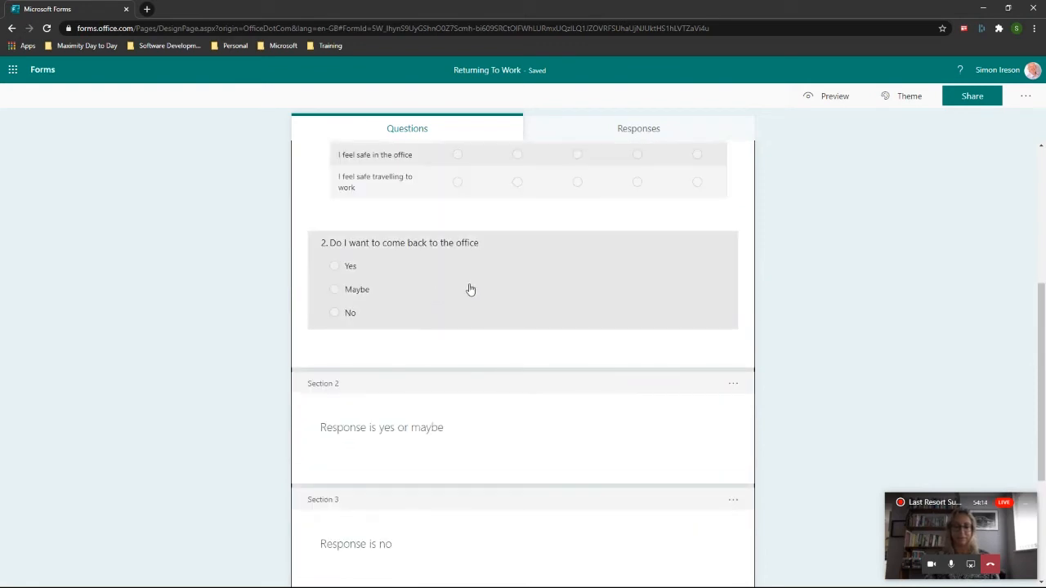
pyautogui.click(523, 283)
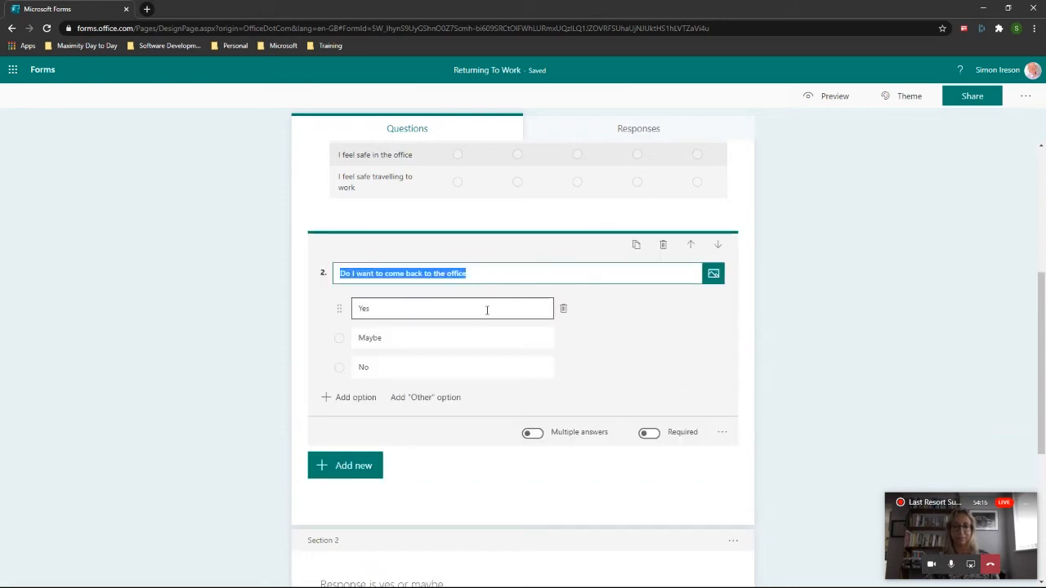
pyautogui.click(722, 434)
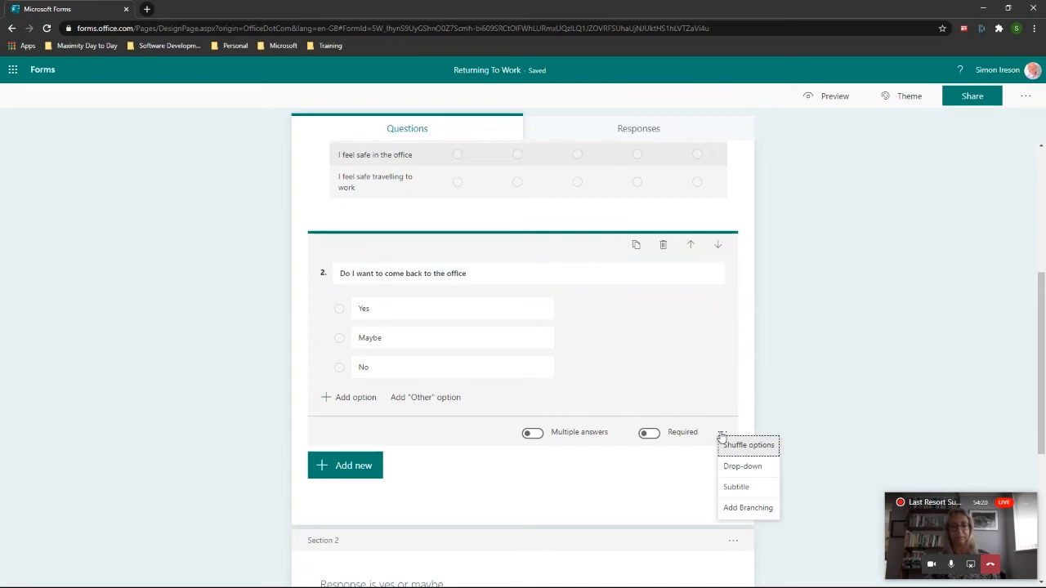
pyautogui.click(753, 508)
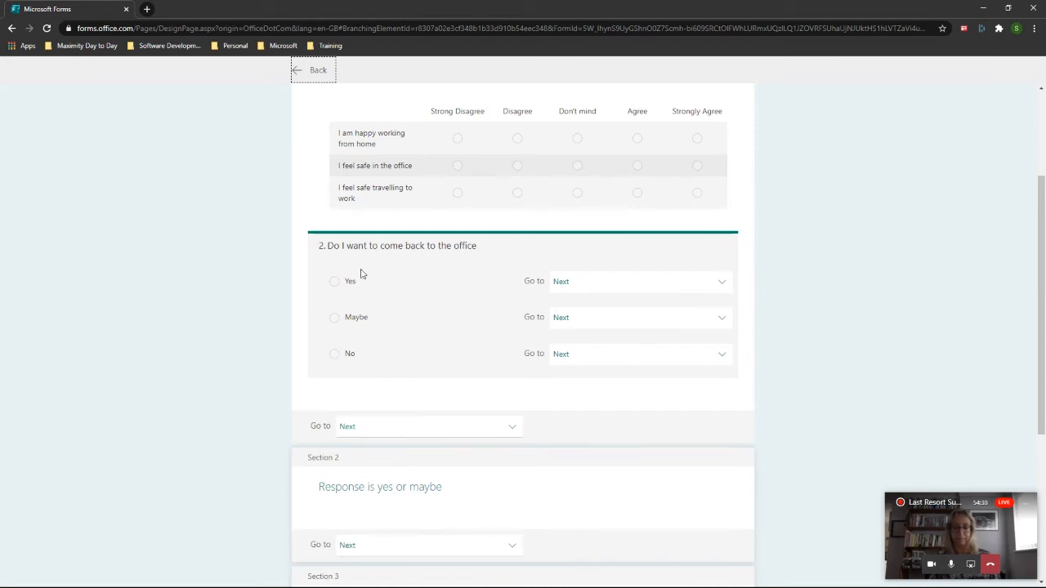
# Branch the "Yes" and "Maybe" answers of question 2 to Section 2, "Response is yes or maybe"
pyautogui.click(686, 283)
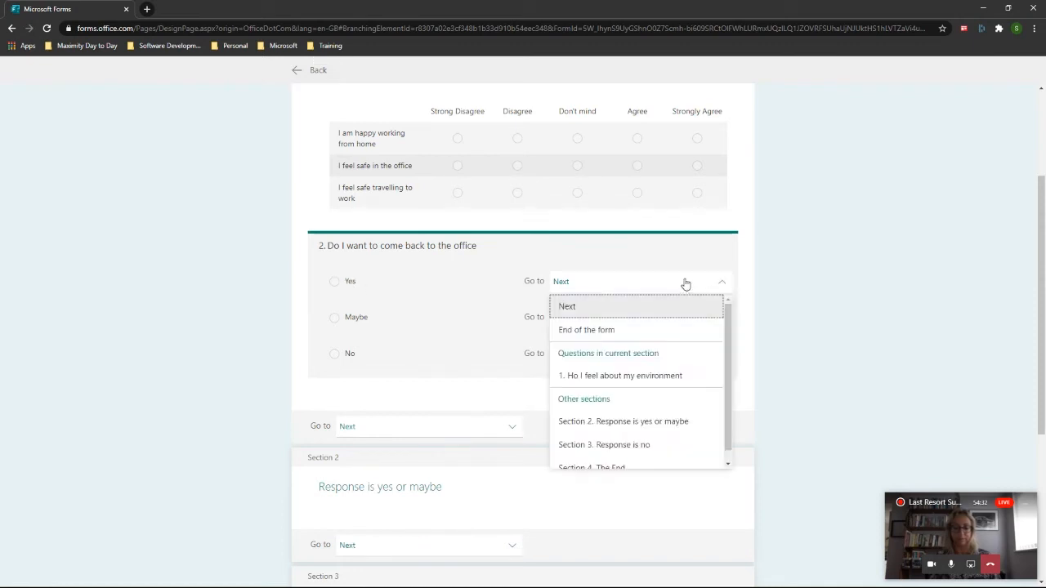
pyautogui.click(622, 424)
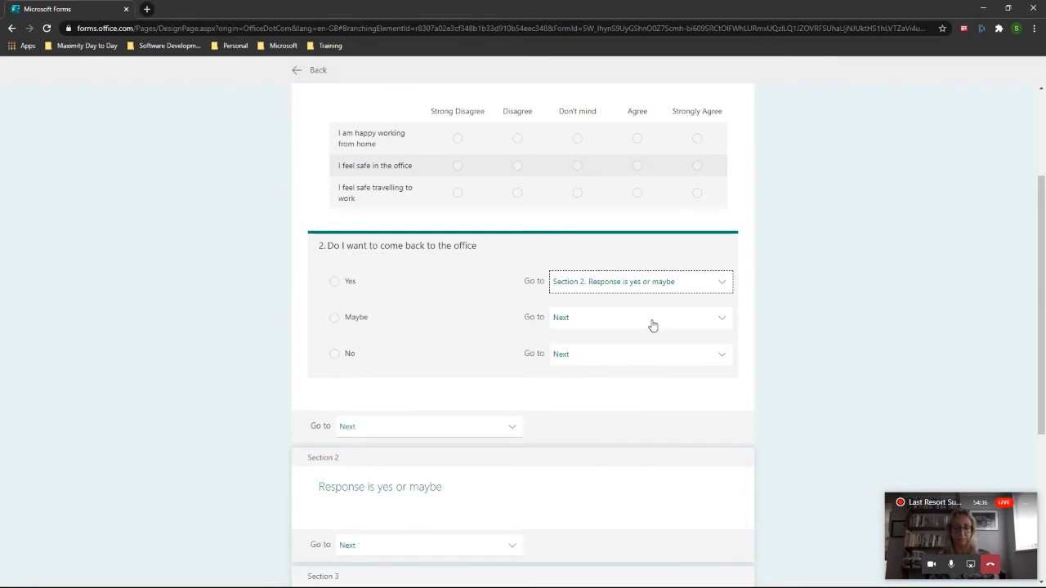
pyautogui.click(653, 325)
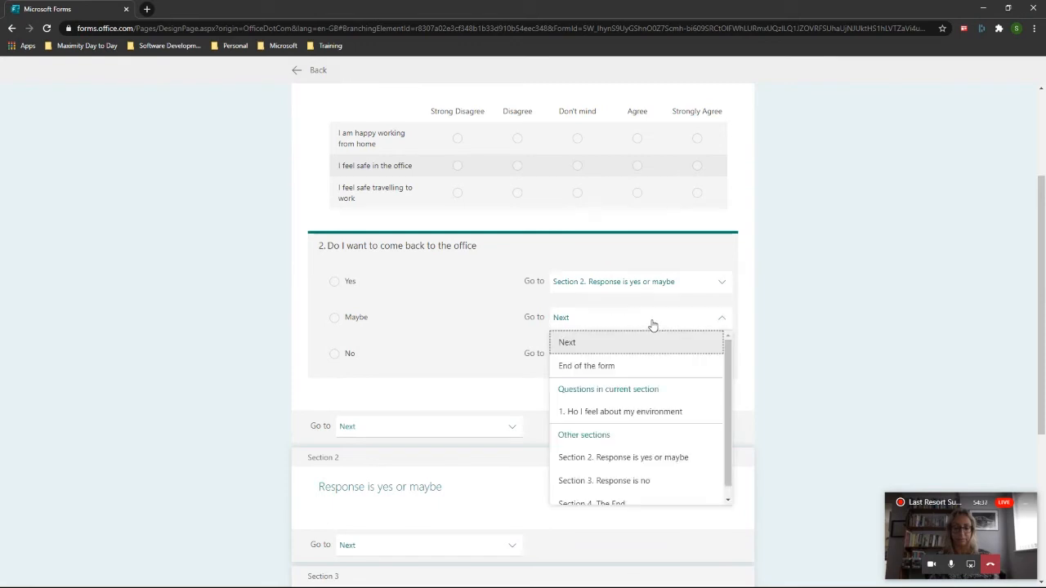
pyautogui.click(652, 459)
# Branch the "No" answer of question 2 to Section 3, "Response is no"
pyautogui.click(624, 358)
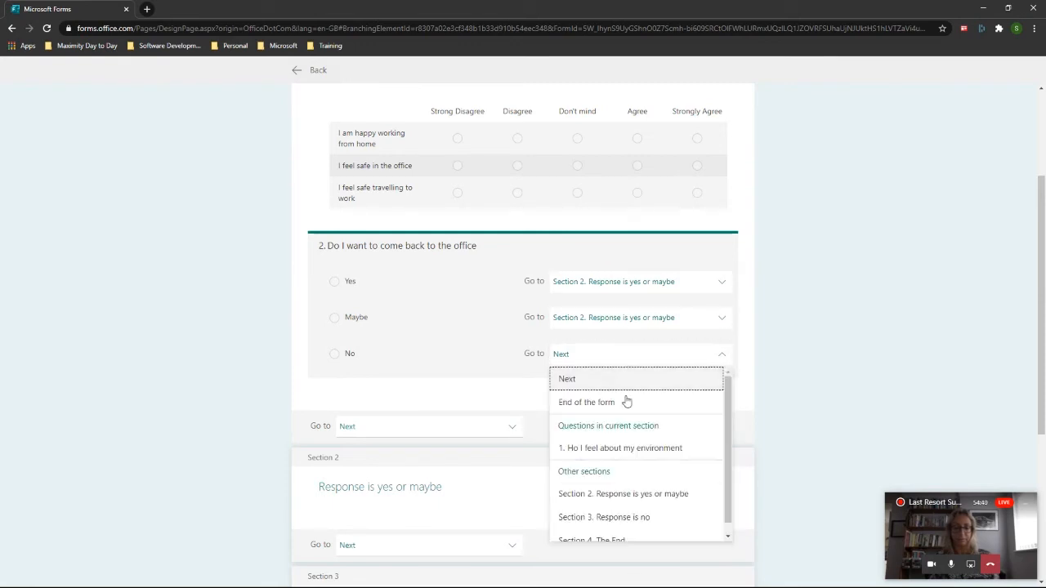
pyautogui.click(630, 519)
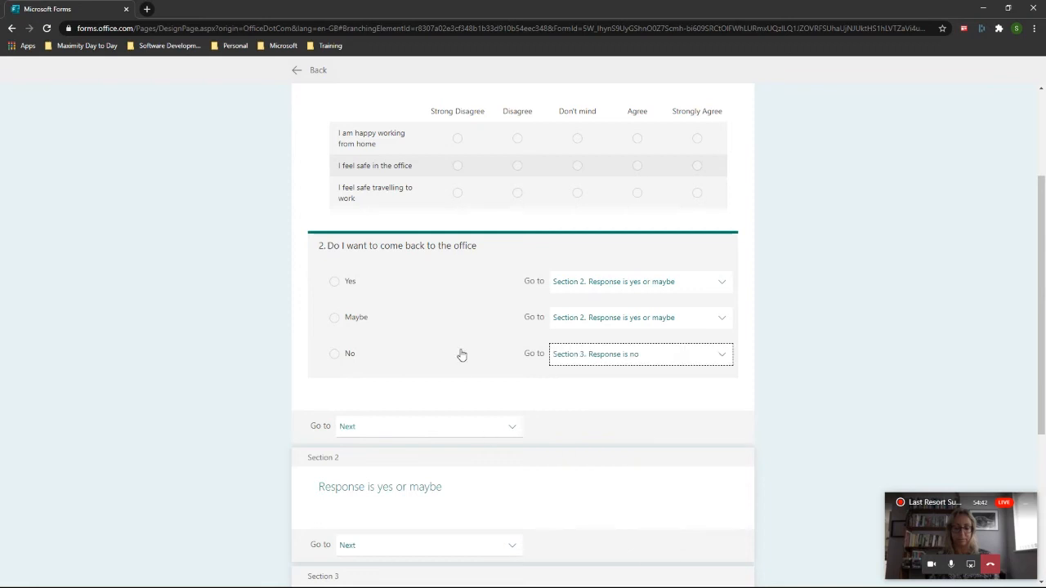
pyautogui.scroll(-2, 441, 311)
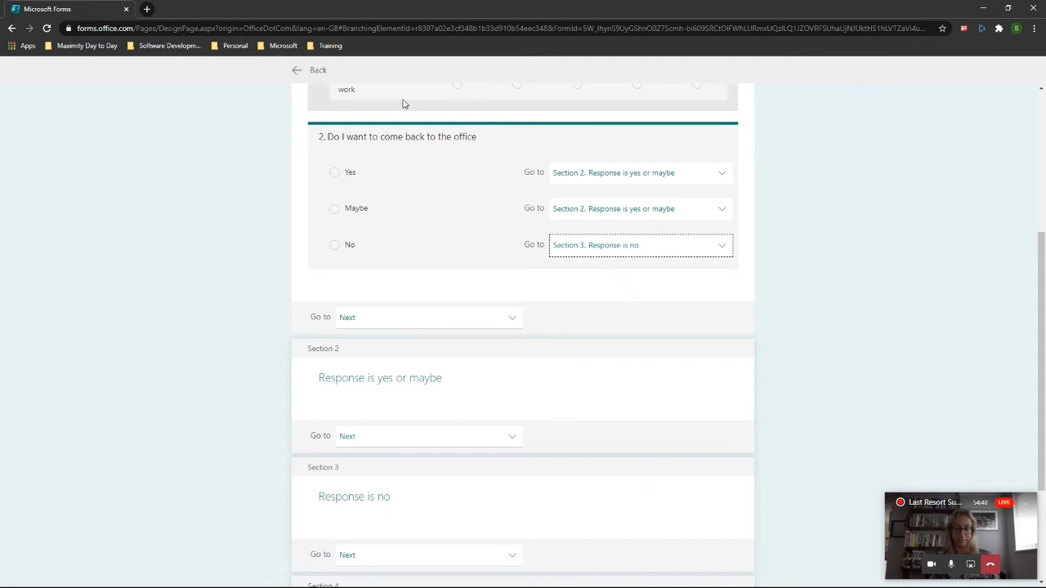
# Branch both Section 2, "Response is yes or maybe", and Section 3, "Response is no", to Section 4, "The End"
pyautogui.scroll(-3, 474, 310)
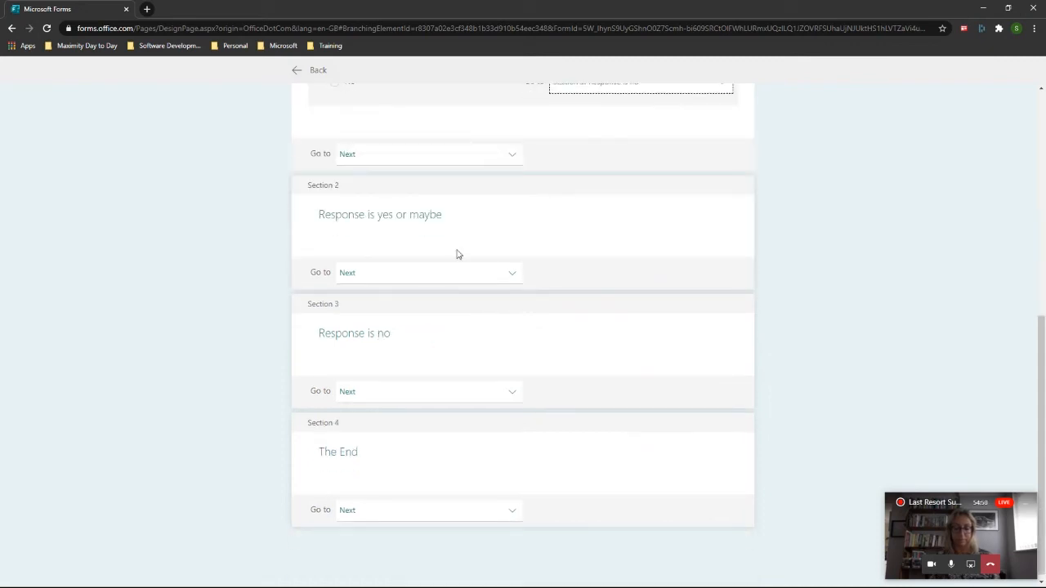
pyautogui.click(512, 276)
pyautogui.click(410, 409)
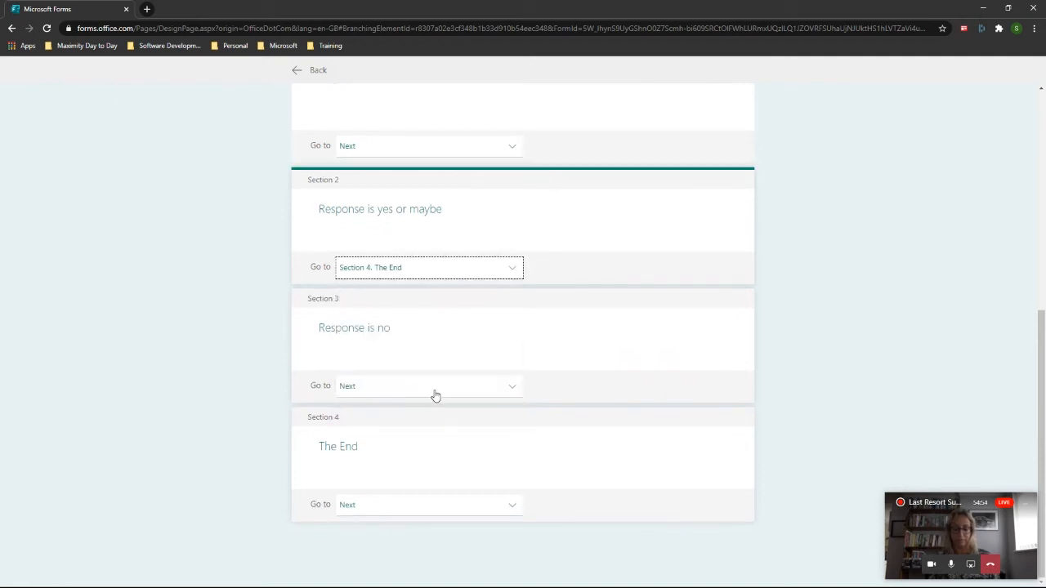
pyautogui.click(513, 387)
pyautogui.click(419, 529)
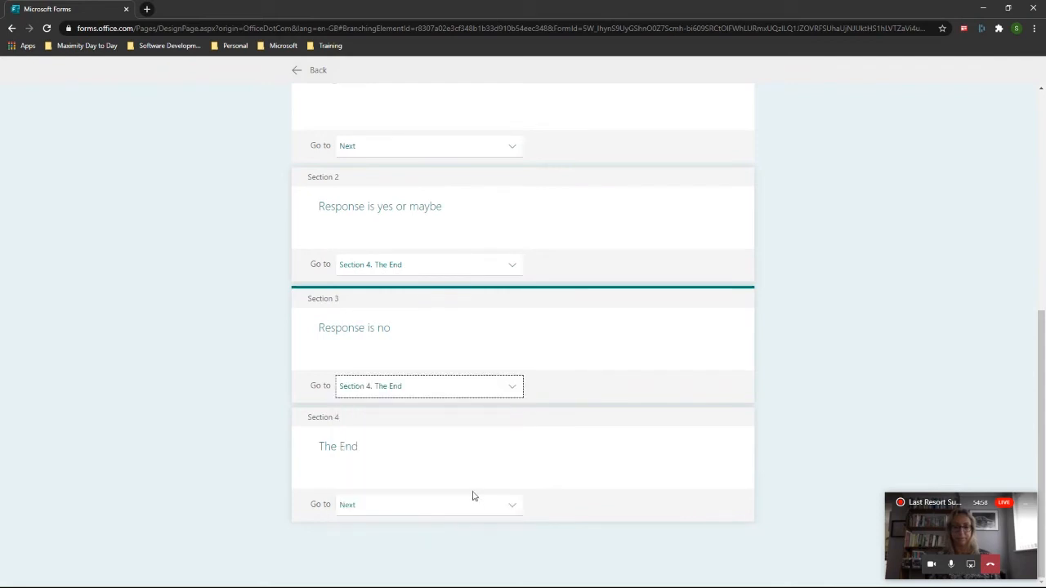
# Review the branching of the sections and return to the form's question editor
pyautogui.scroll(5, 453, 455)
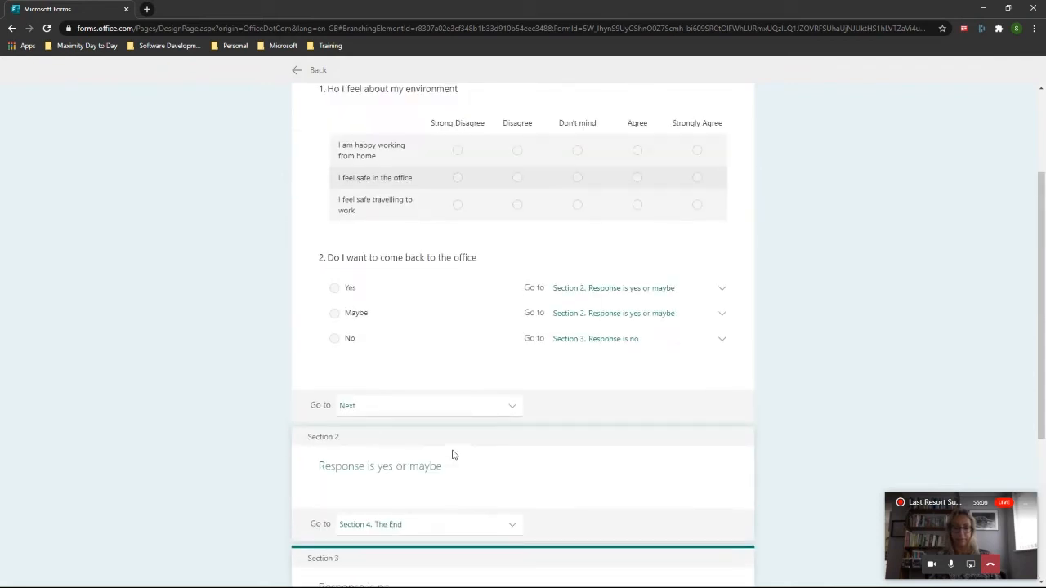
pyautogui.scroll(-3, 504, 490)
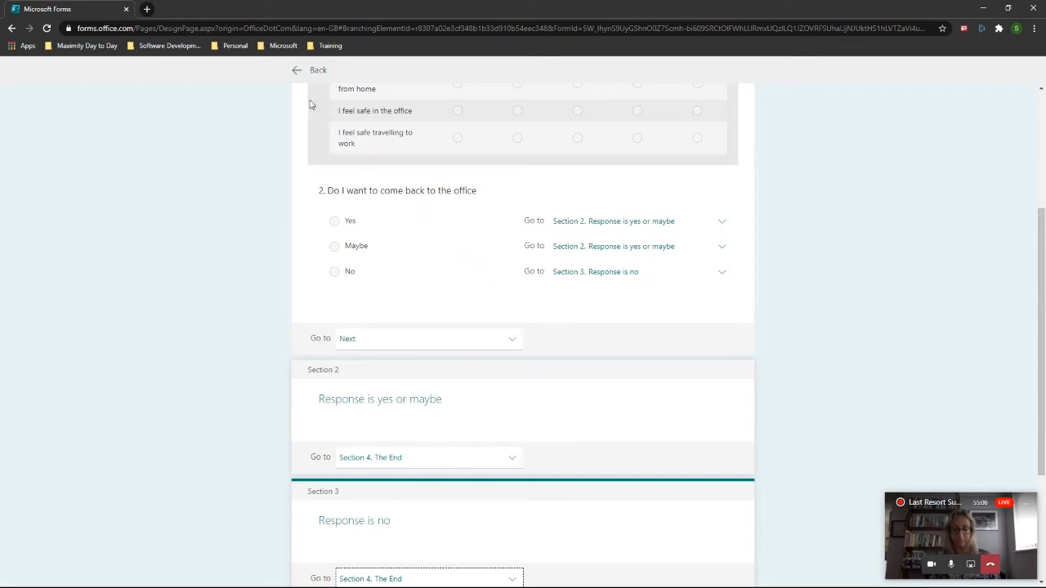
pyautogui.scroll(2, 310, 110)
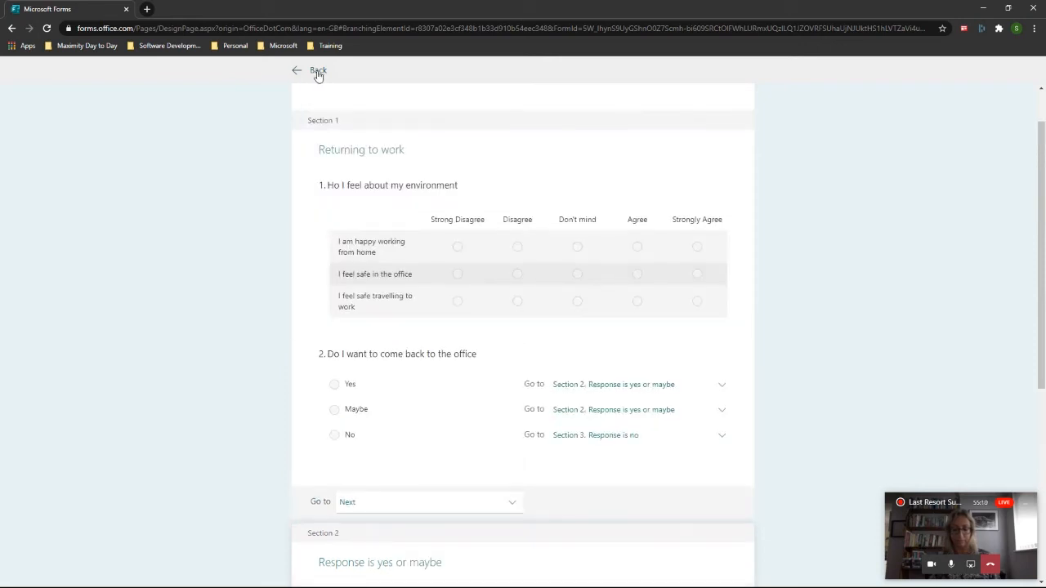
pyautogui.click(318, 72)
# Make question 1, "Ho I feel about my environment", required
pyautogui.scroll(-3, 458, 264)
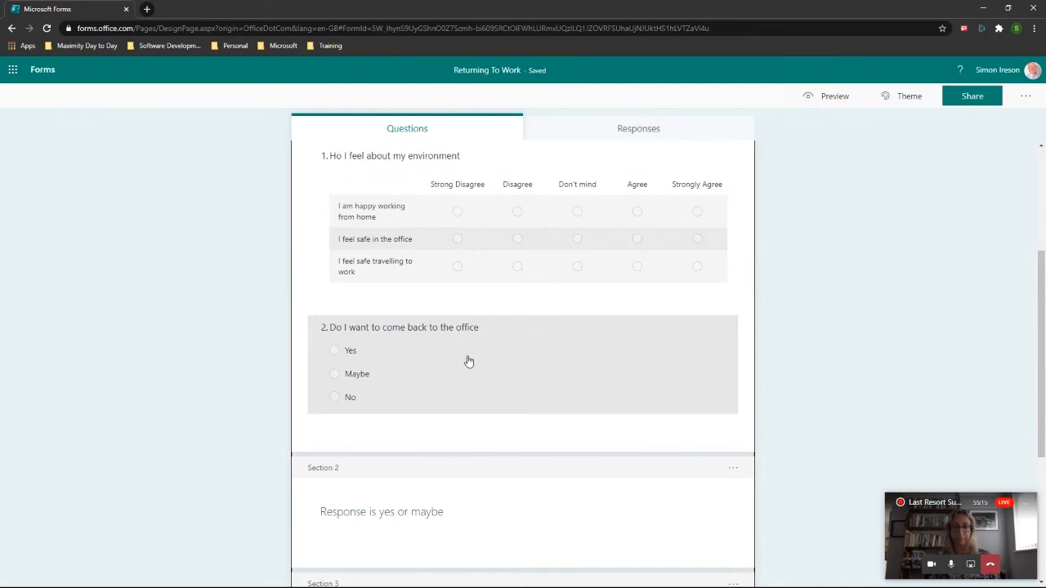
pyautogui.scroll(2, 497, 365)
pyautogui.click(414, 307)
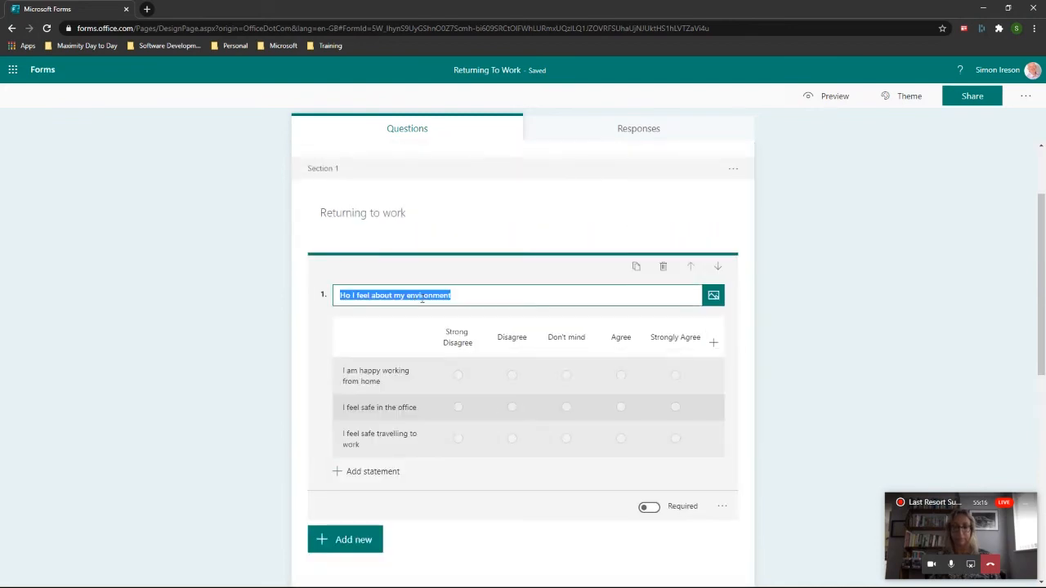
pyautogui.click(646, 508)
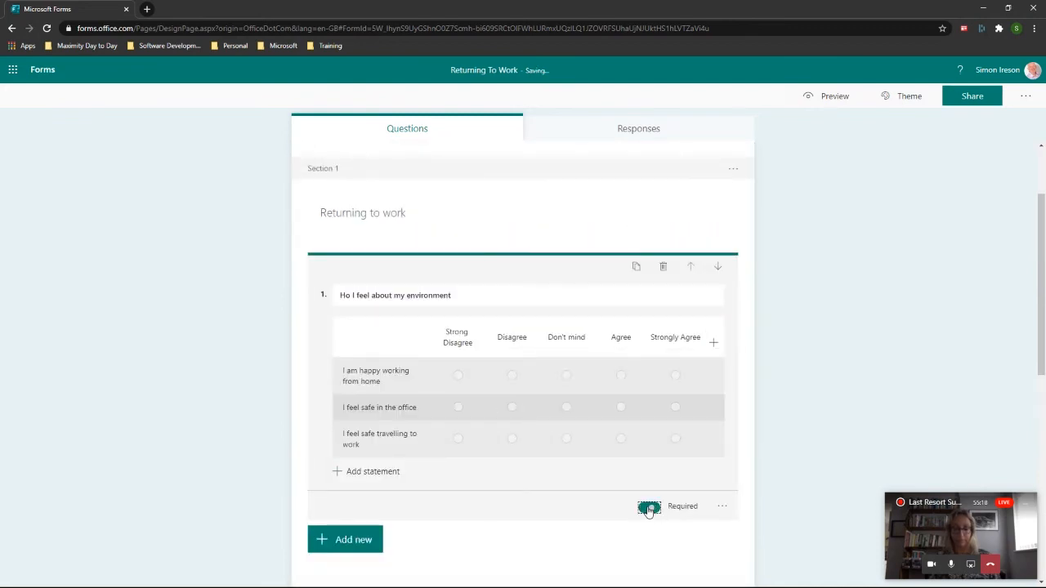
pyautogui.scroll(-2, 539, 409)
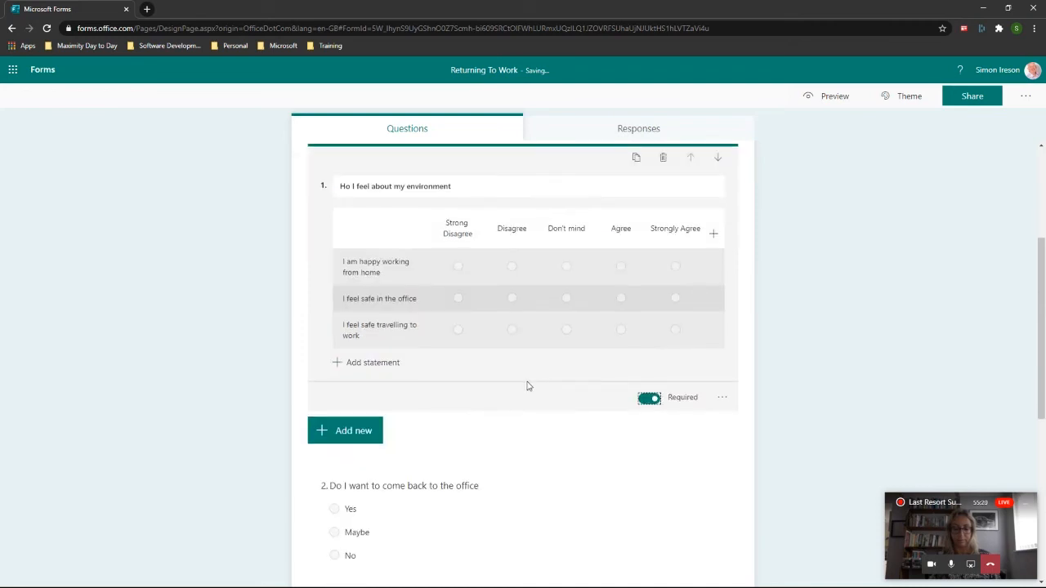
# Make question 2, "Do I want to come back to the office", required
pyautogui.scroll(-4, 531, 368)
pyautogui.click(547, 345)
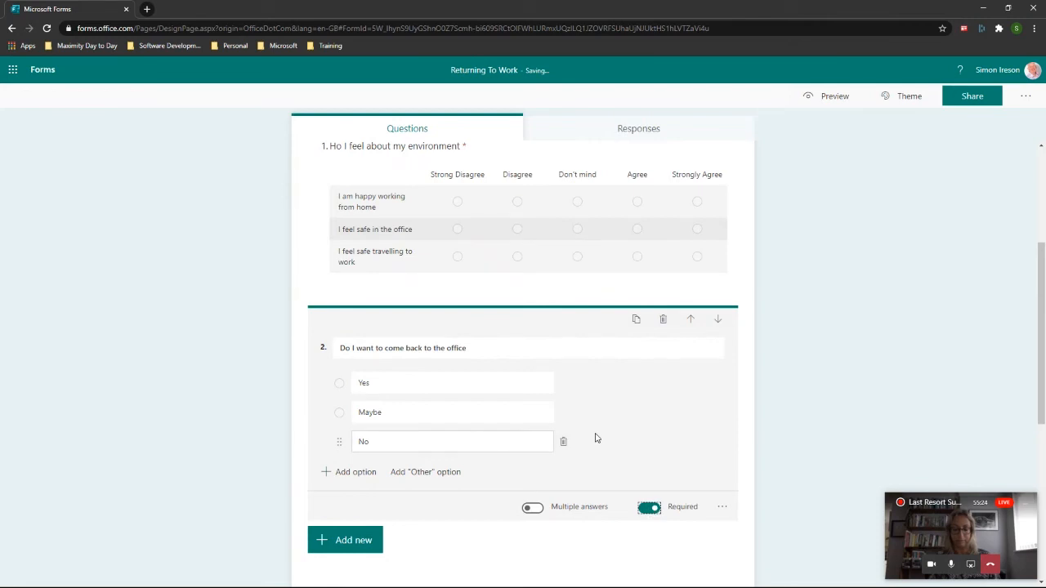
pyautogui.scroll(-2, 596, 436)
pyautogui.scroll(-1, 523, 362)
pyautogui.scroll(1, 533, 361)
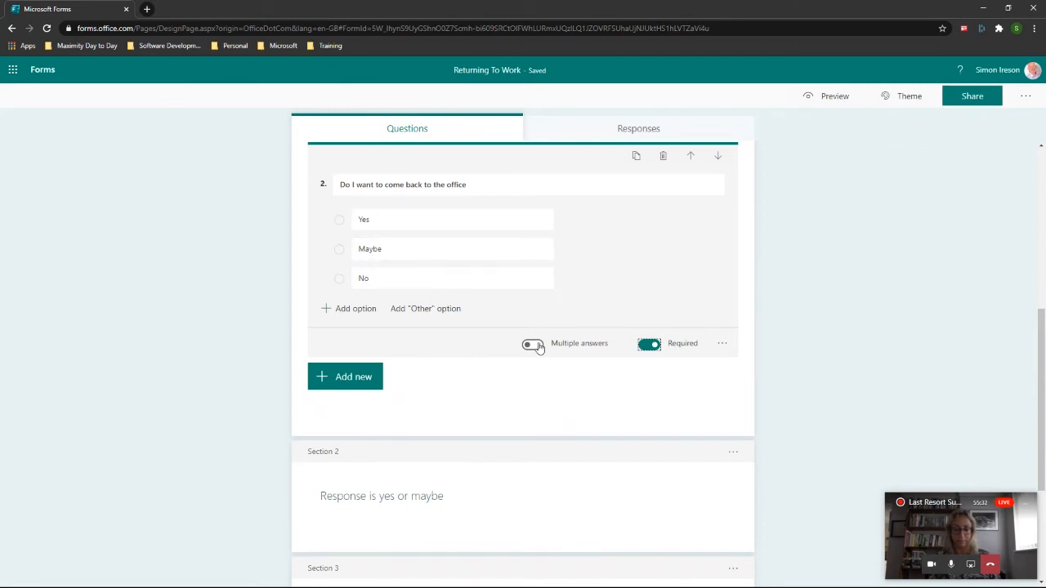
# Add a long-answer text question to Section 2 reading "Is there anything we can do to help you transition back to work"
pyautogui.scroll(-3, 431, 353)
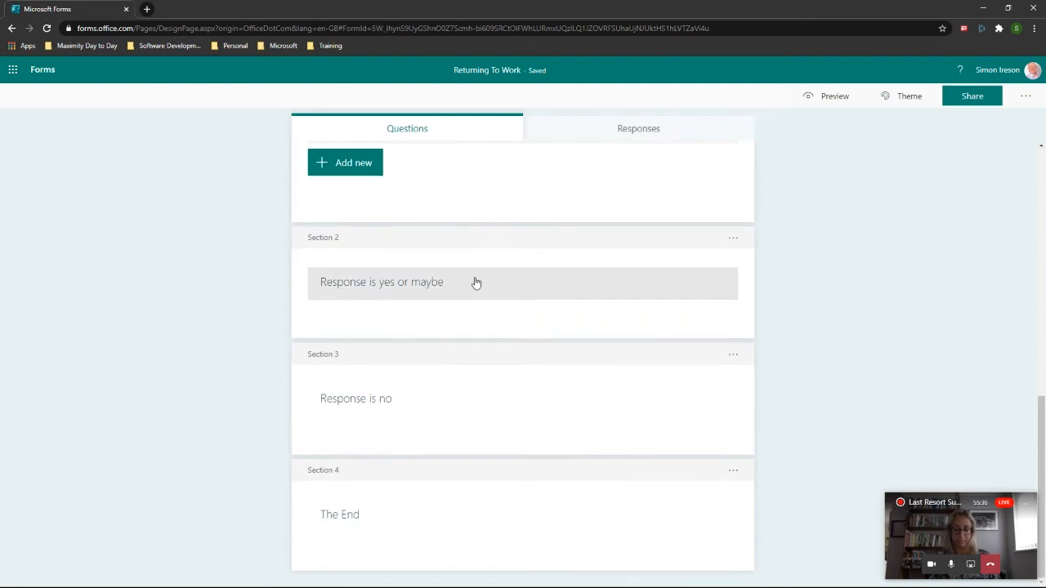
pyautogui.click(472, 283)
pyautogui.scroll(-1, 478, 384)
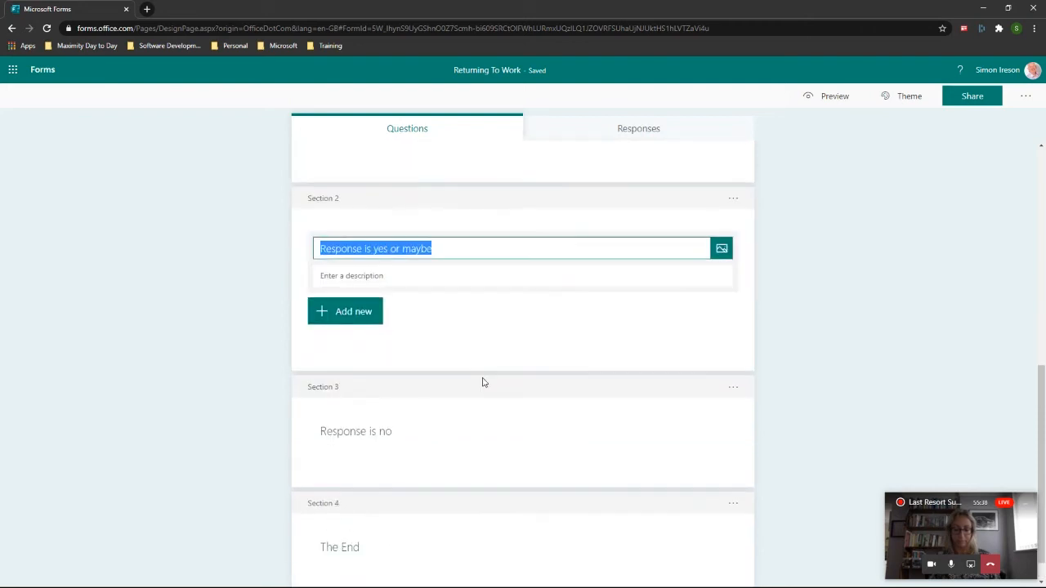
pyautogui.click(359, 313)
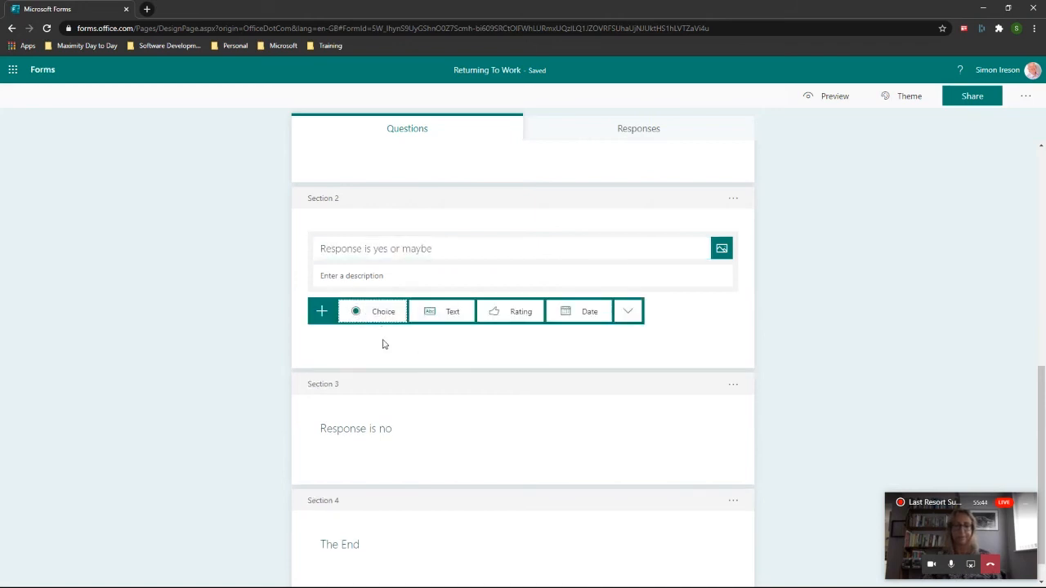
pyautogui.click(448, 314)
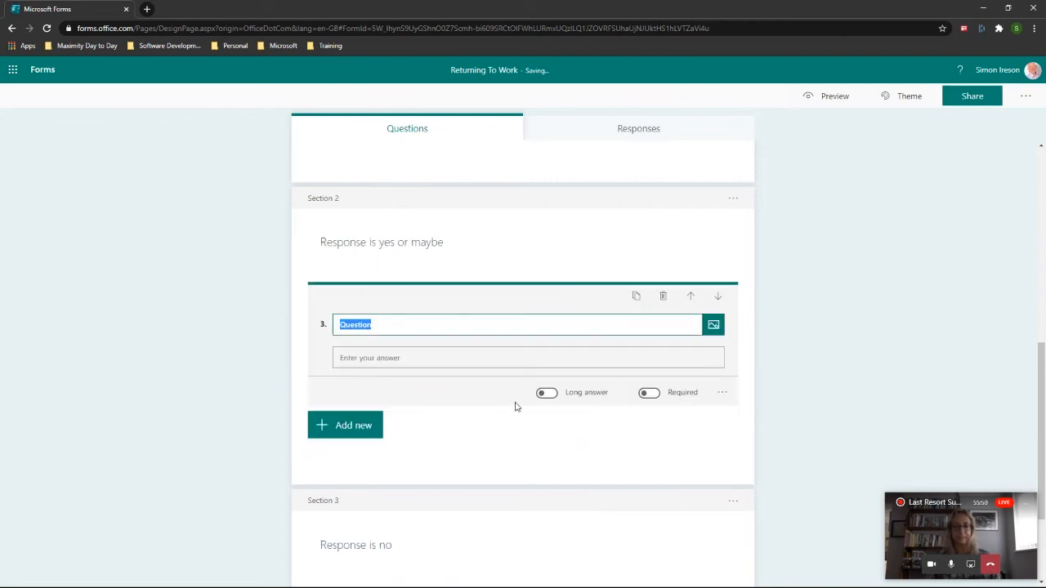
pyautogui.write('Is there anything ')
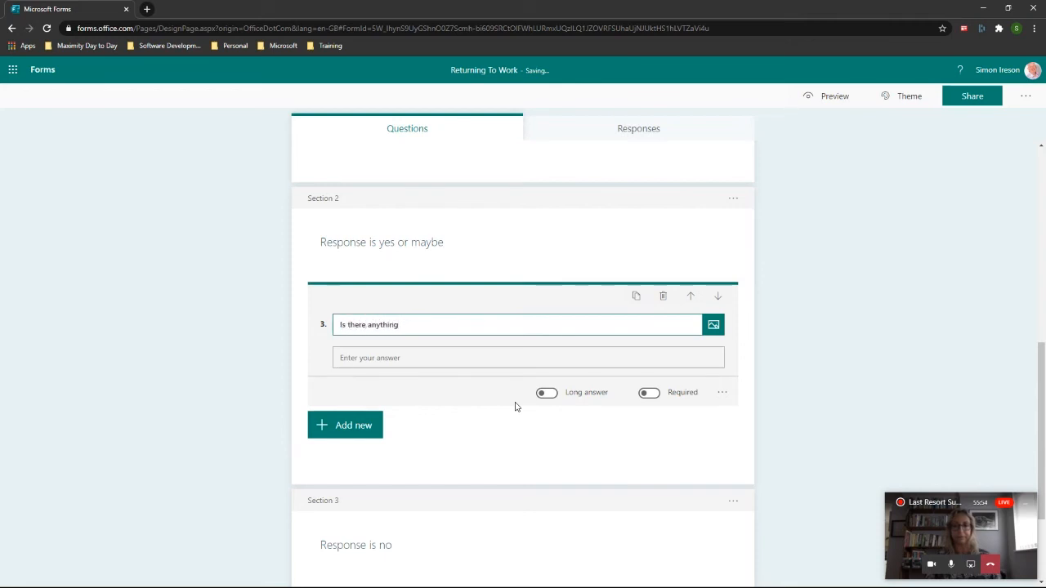
pyautogui.write('we can do to help you transition back to work')
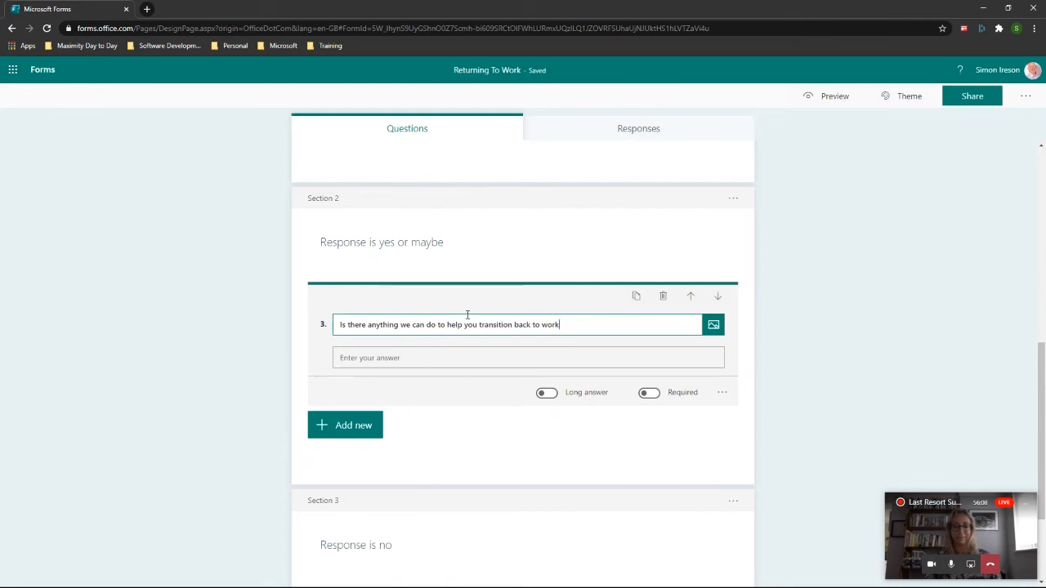
pyautogui.click(546, 393)
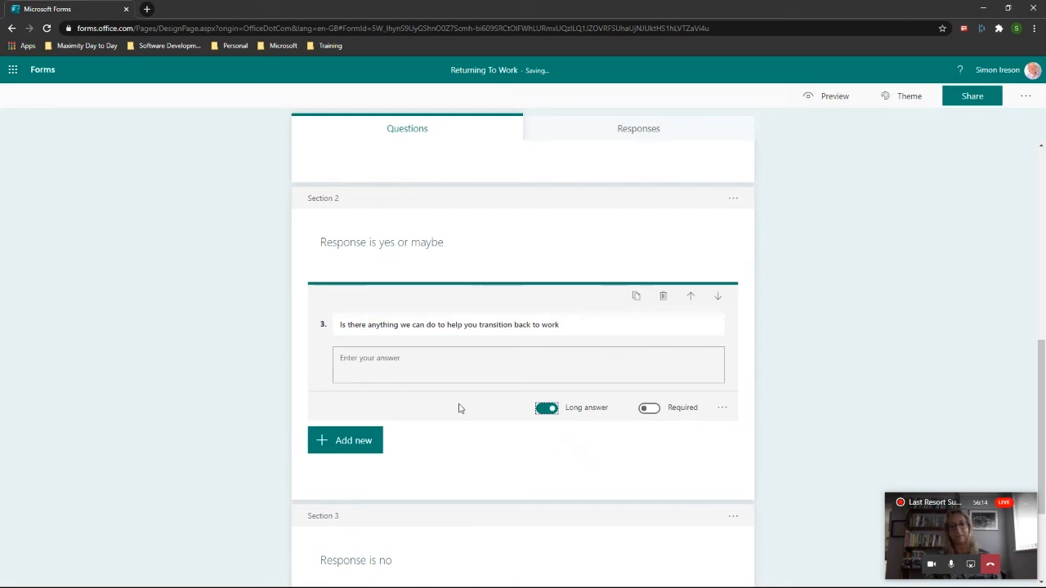
# Add a text question to Section 3 reading "Do you need any further support in working from home"
pyautogui.scroll(-2, 462, 413)
pyautogui.scroll(-1, 442, 310)
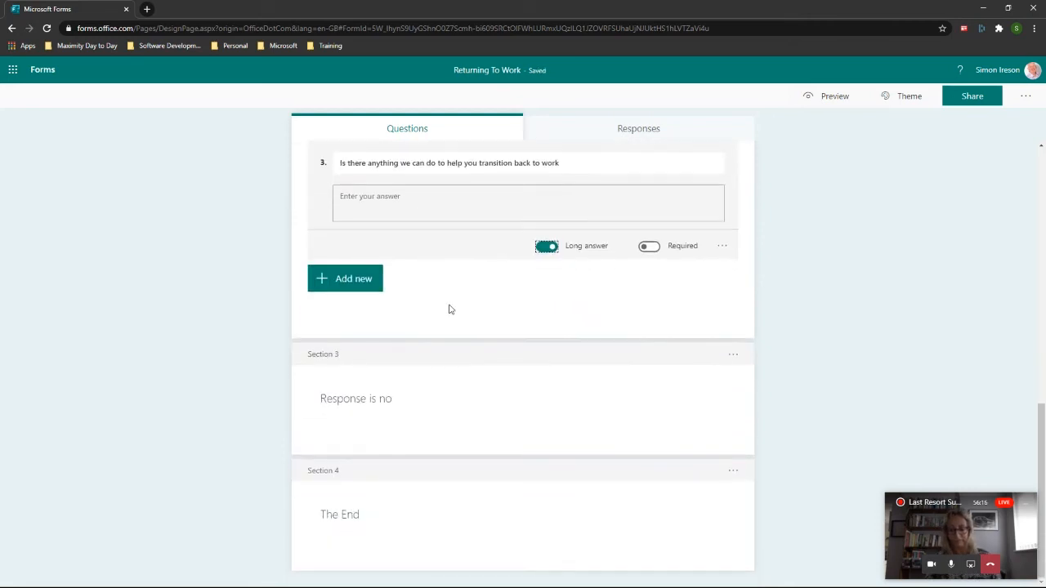
pyautogui.click(453, 408)
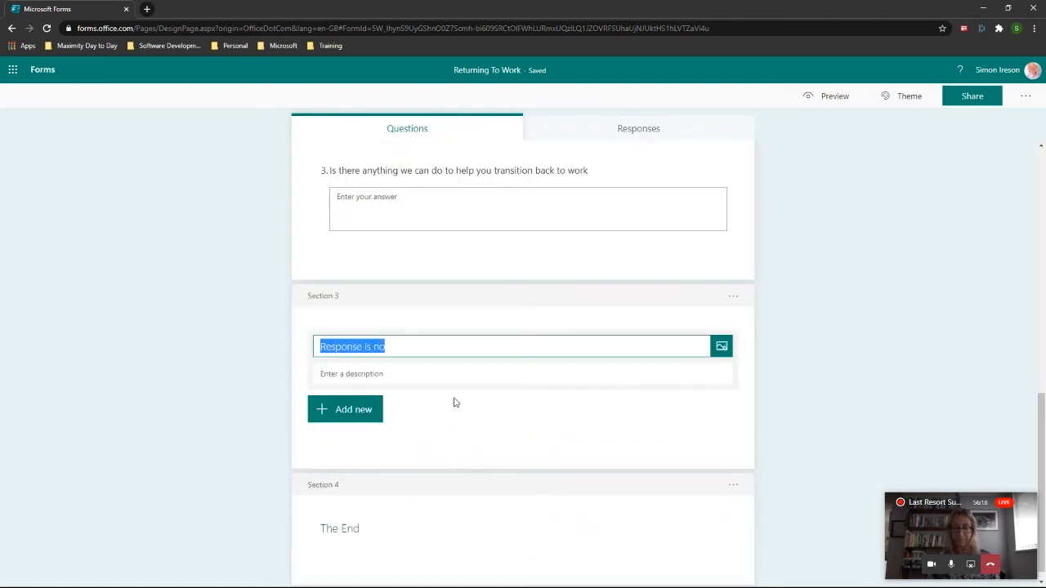
pyautogui.click(364, 411)
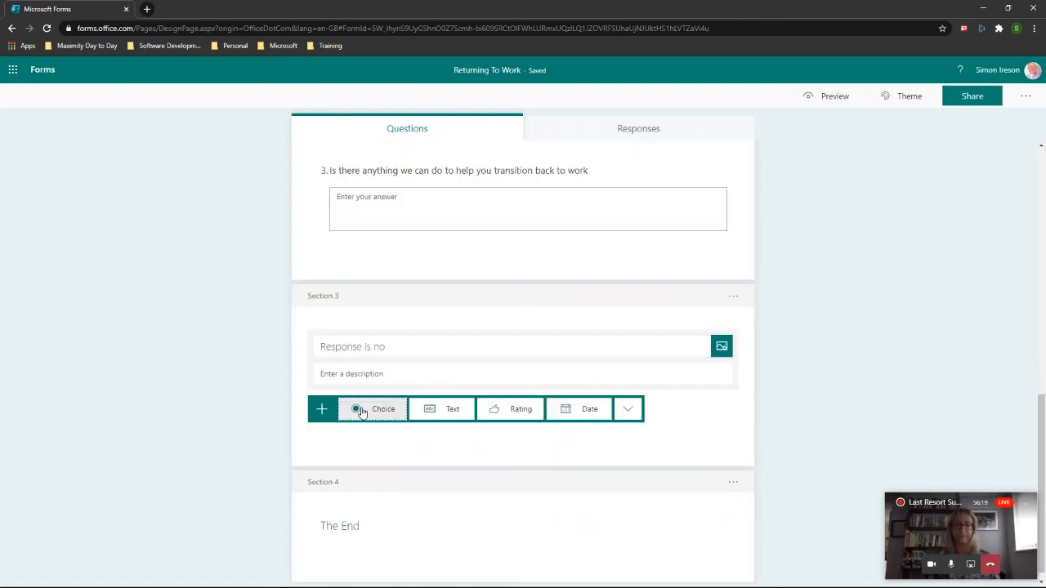
pyautogui.click(448, 410)
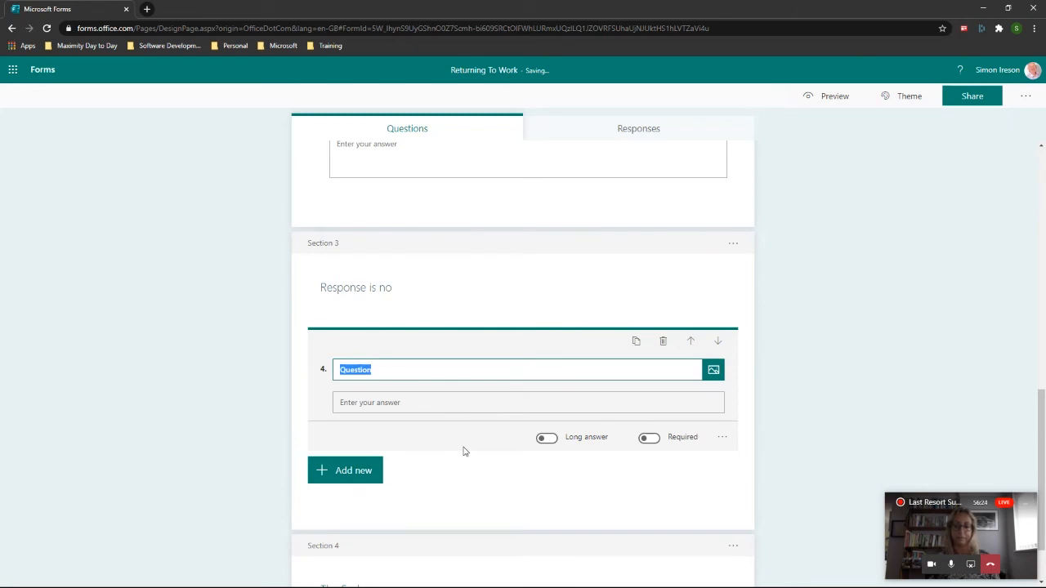
pyautogui.write('Do you need any furt')
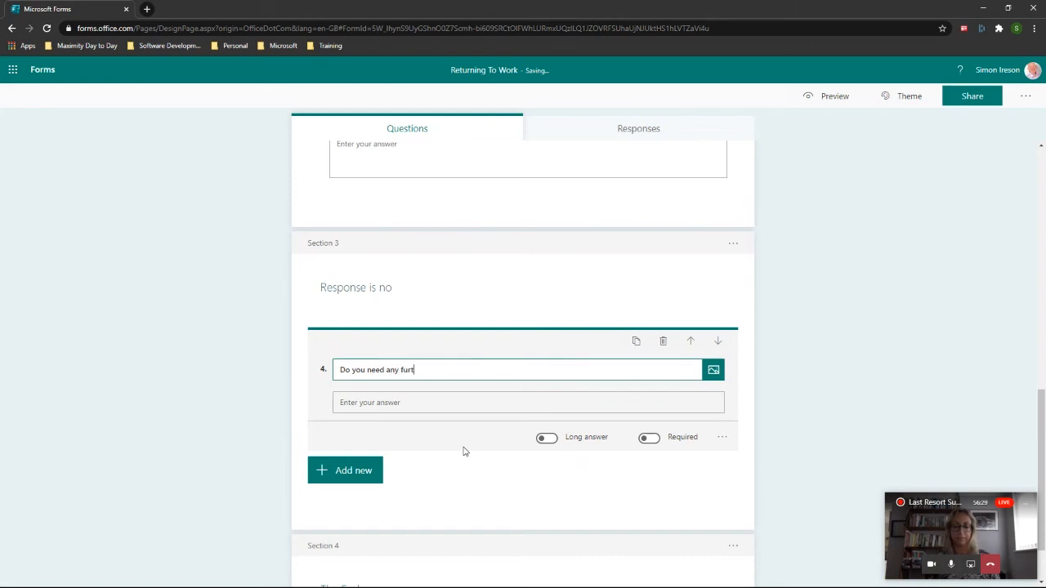
pyautogui.write('her support in ')
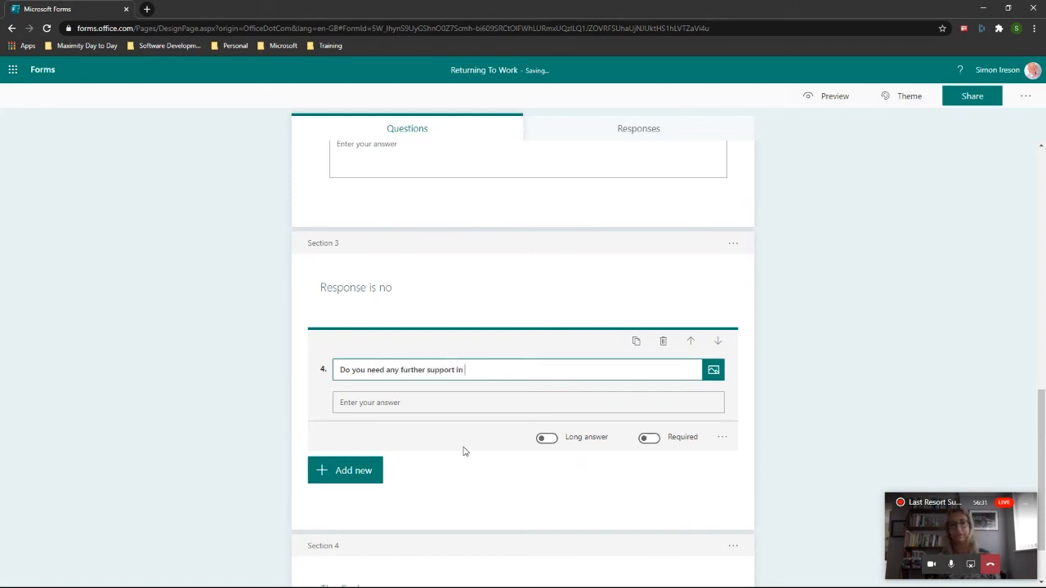
pyautogui.write('working from home')
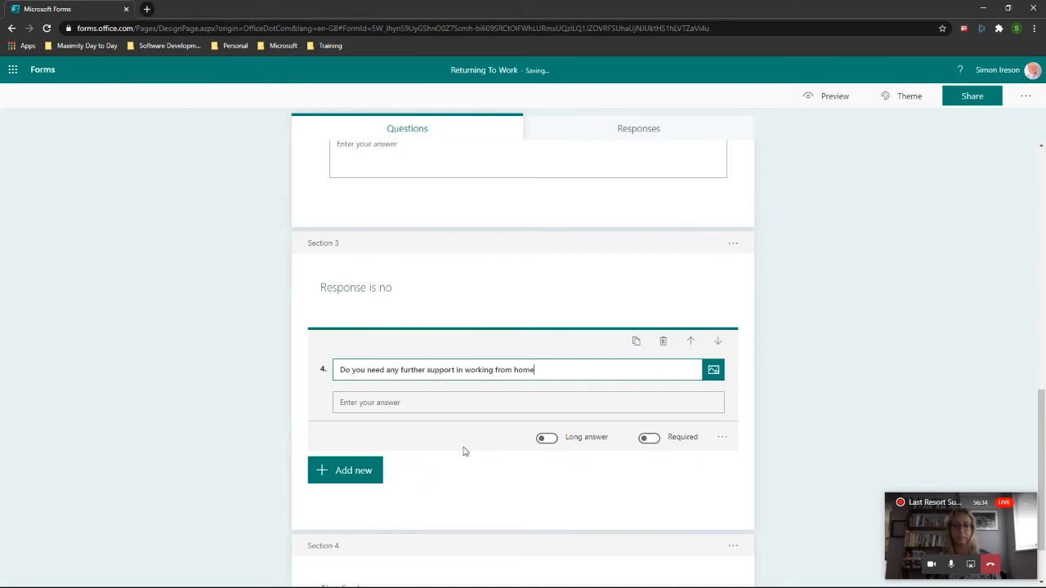
pyautogui.press('Tab')
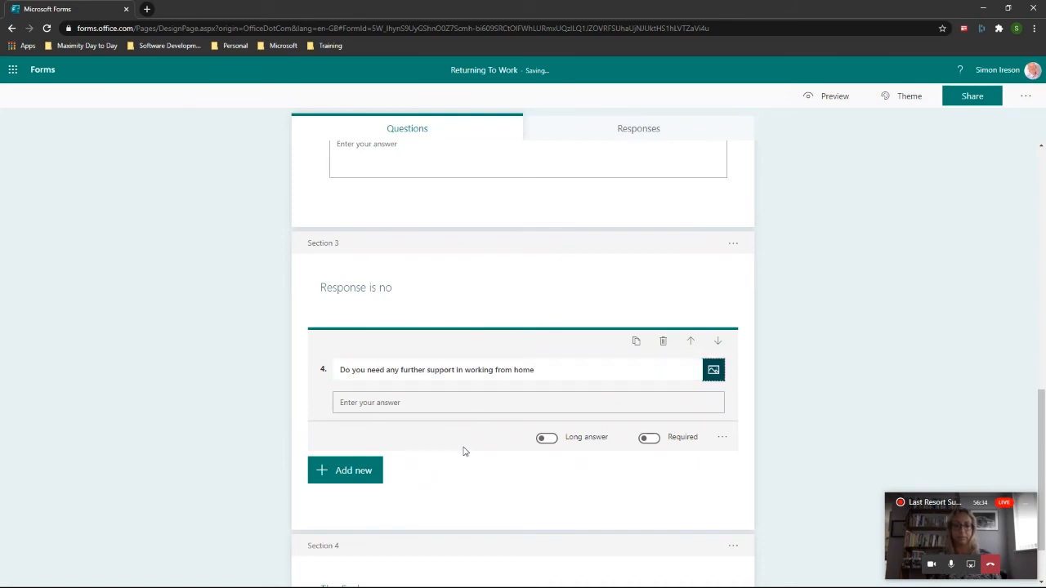
# Allow a long answer for question 4 and make both question 4 and question 3 required
pyautogui.click(545, 438)
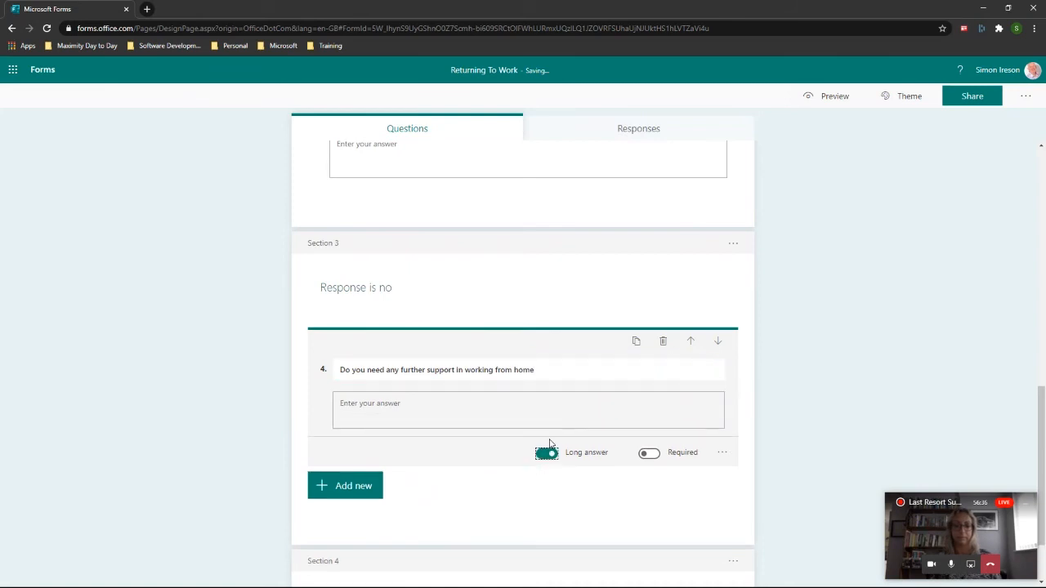
pyautogui.click(649, 453)
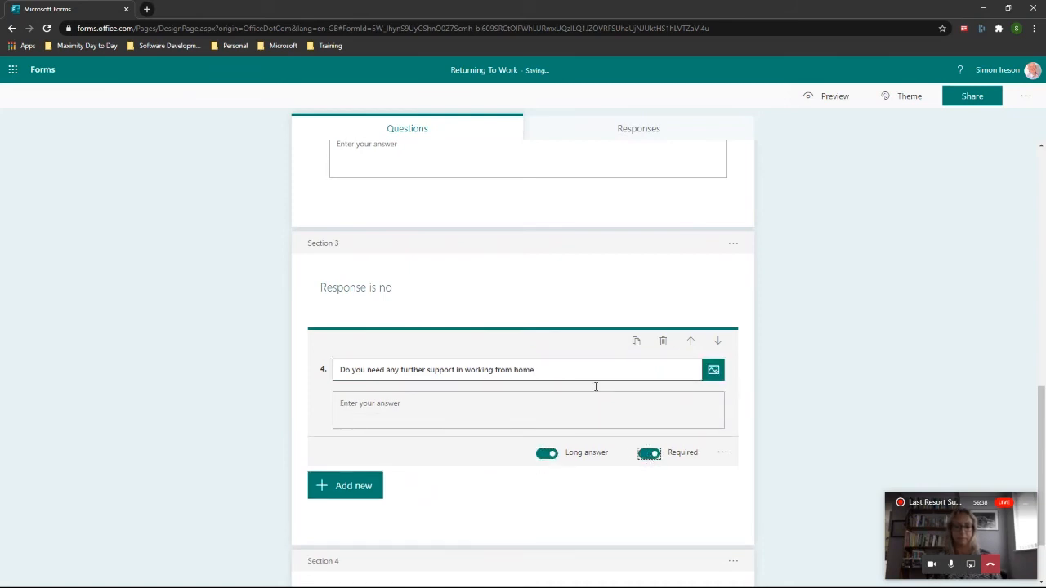
pyautogui.scroll(2, 572, 408)
pyautogui.click(563, 317)
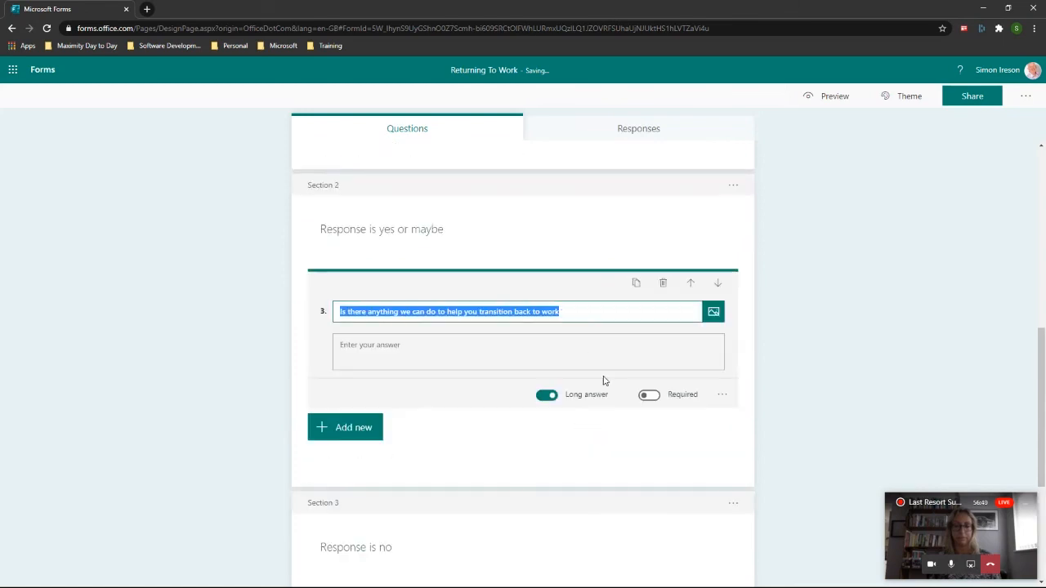
pyautogui.click(648, 397)
# Add a rating question to Section 4, "The End", reading "Did you find this helpful"
pyautogui.scroll(-3, 472, 367)
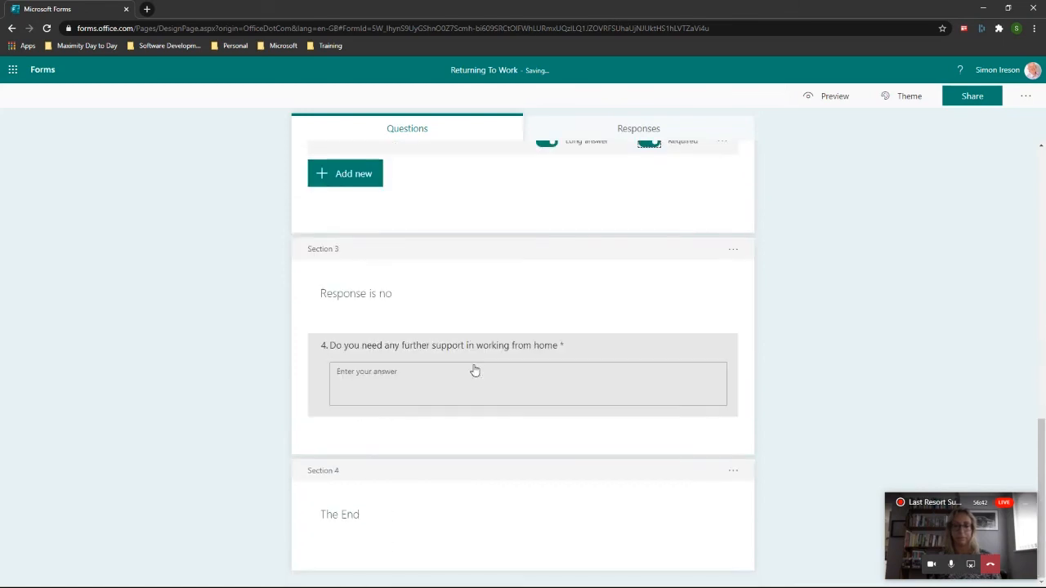
pyautogui.click(471, 513)
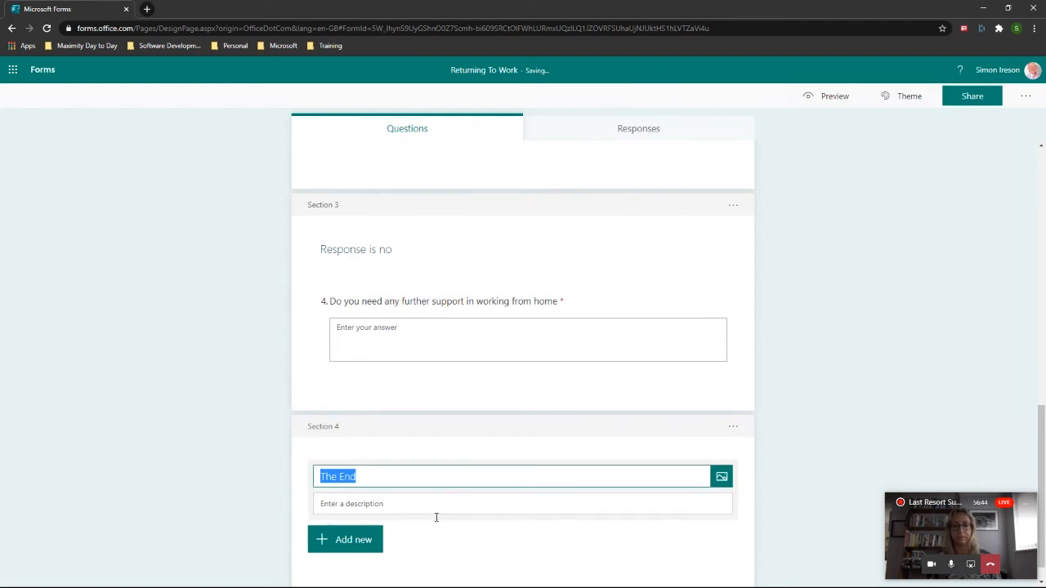
pyautogui.click(372, 511)
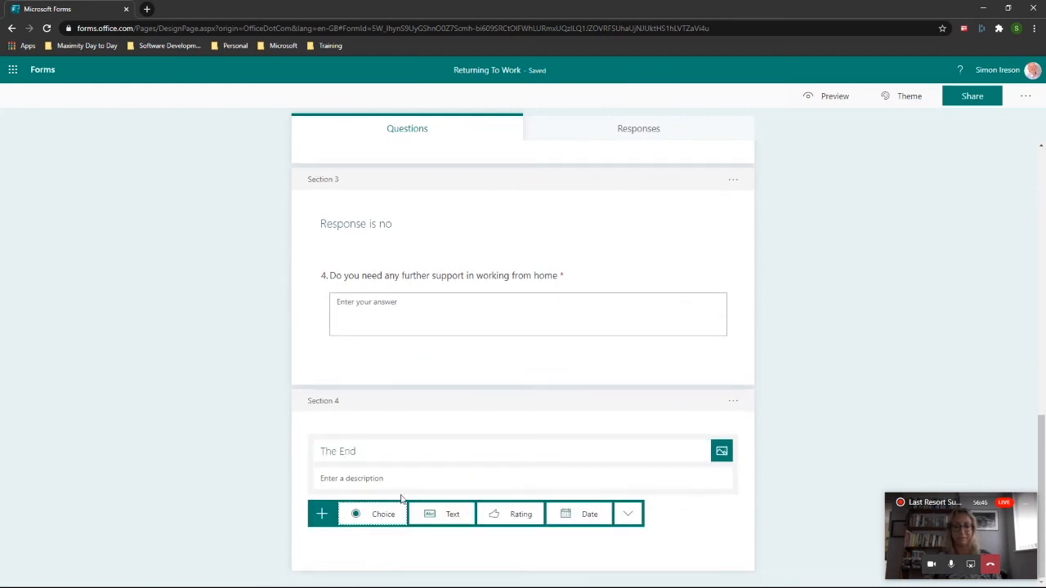
pyautogui.click(523, 523)
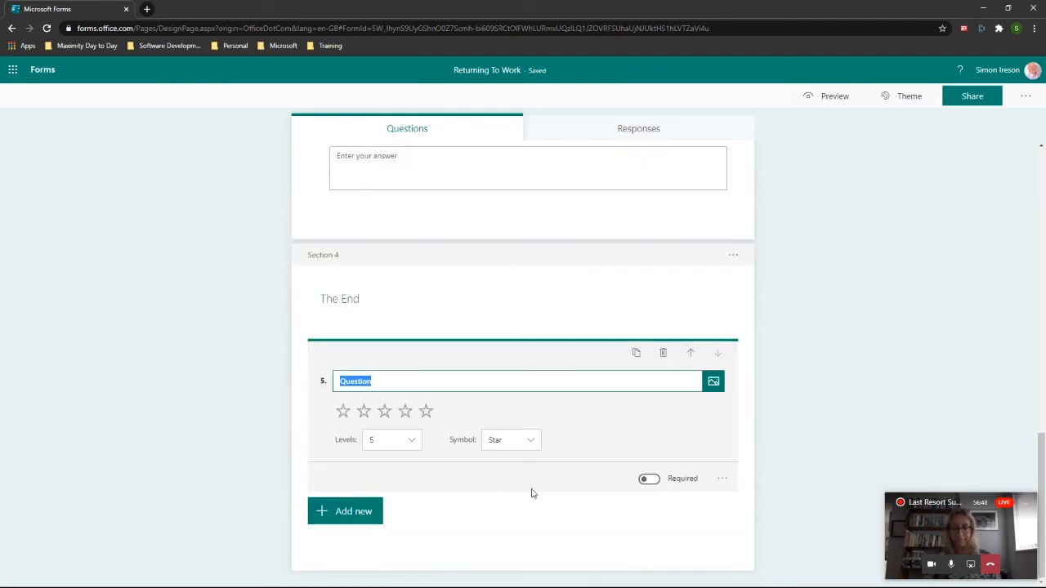
pyautogui.write('Did you find this helpful')
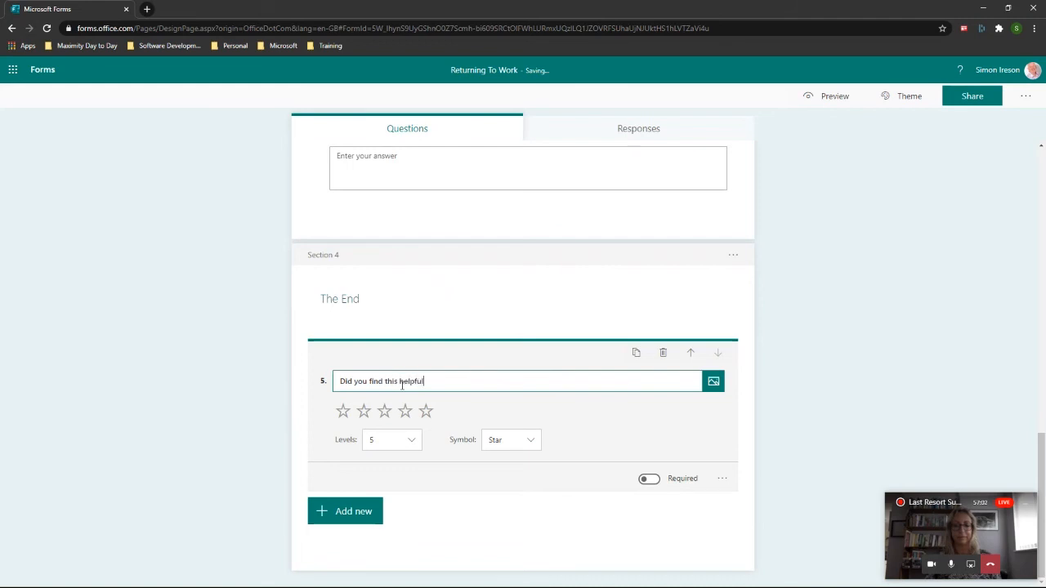
# Make the "Did you find this helpful" rating question required
pyautogui.click(647, 480)
pyautogui.scroll(15, 578, 482)
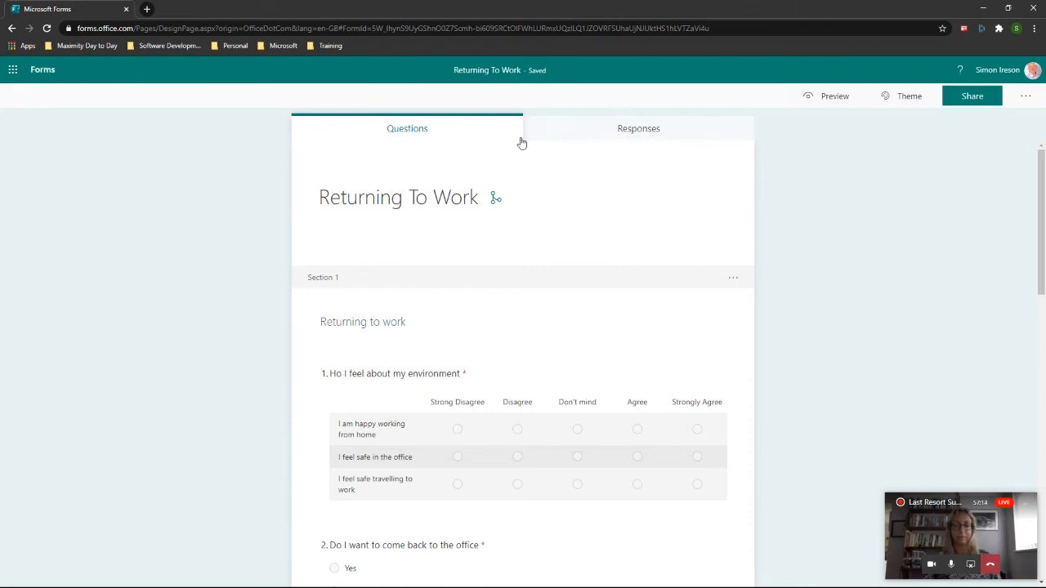
# Check the form's response summary and review the questions in all of its sections
pyautogui.click(634, 133)
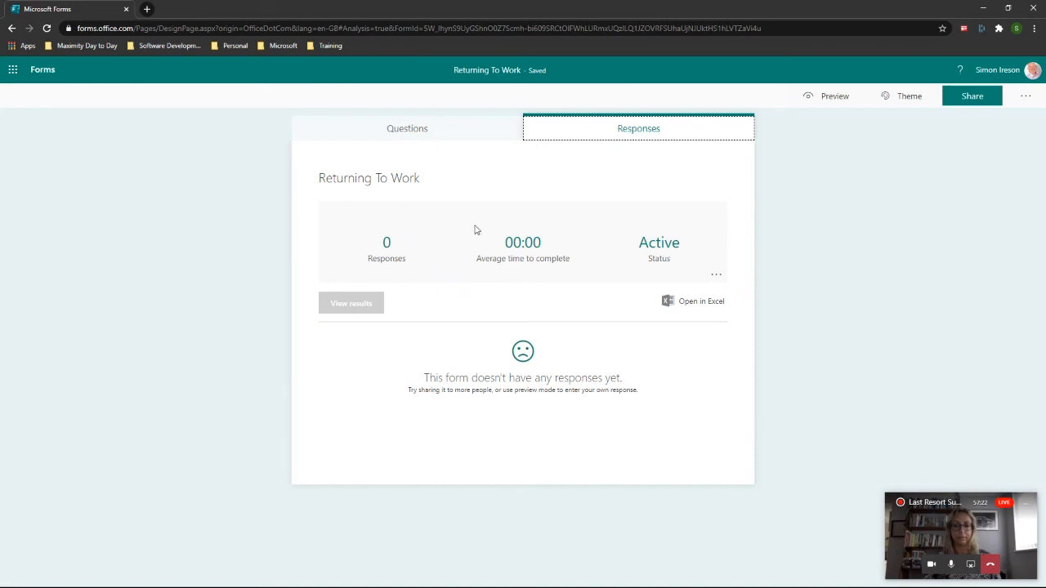
pyautogui.click(450, 135)
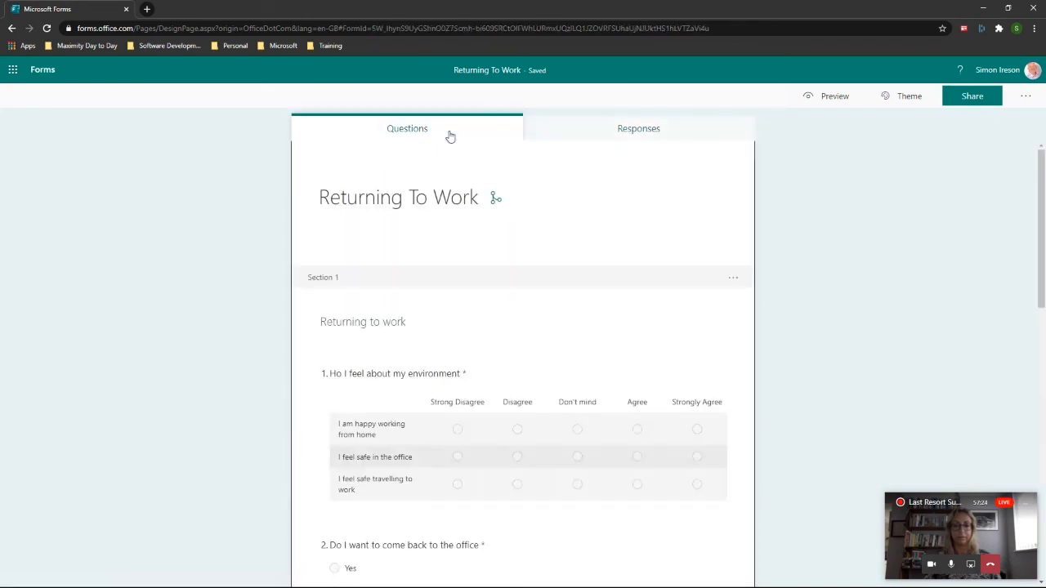
pyautogui.scroll(-5, 494, 232)
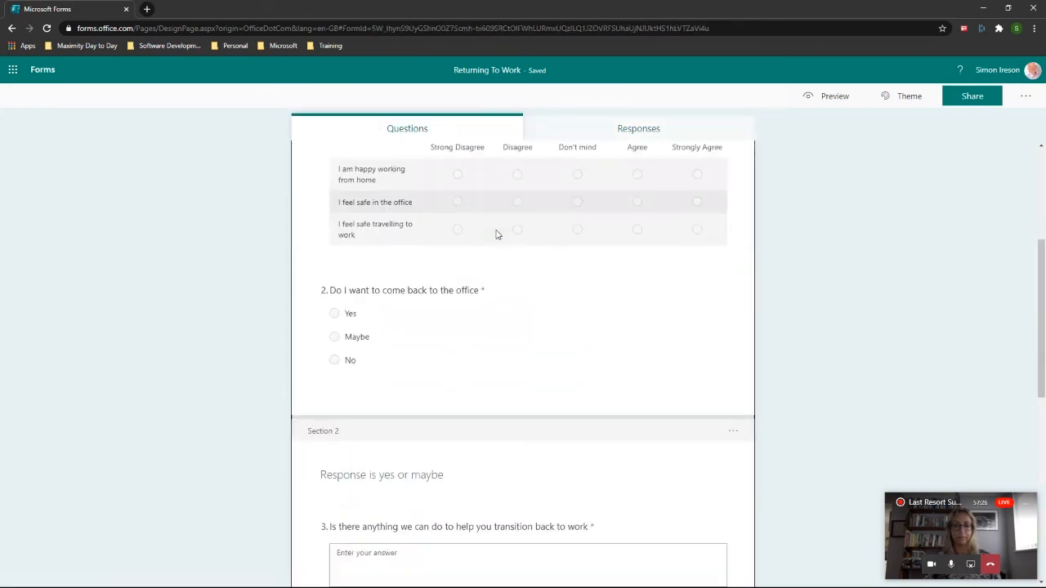
pyautogui.scroll(-3, 496, 234)
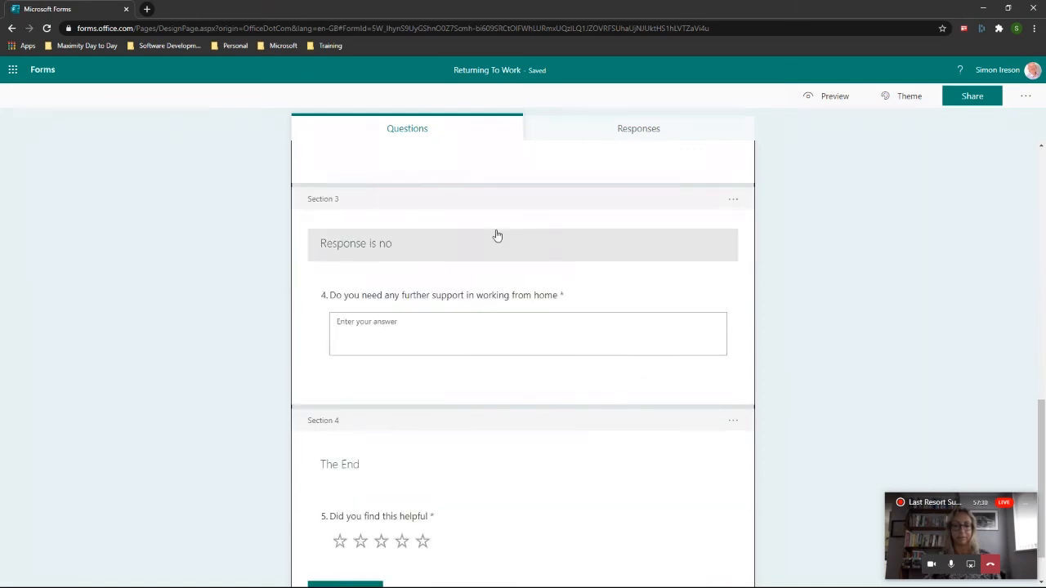
pyautogui.scroll(8, 496, 234)
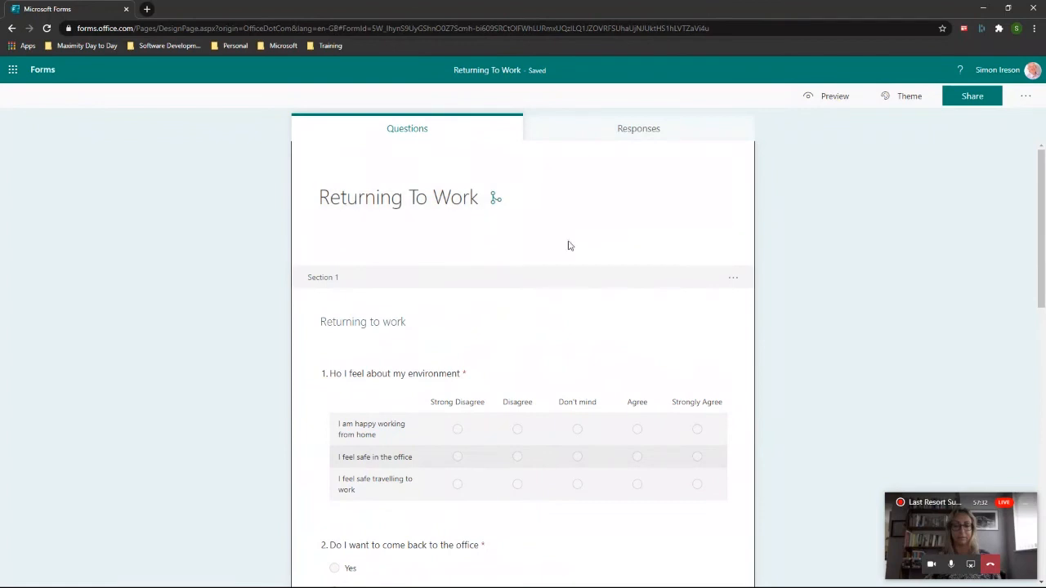
# Copy the response link for people in the organisation and open it in a new browser tab
pyautogui.click(971, 100)
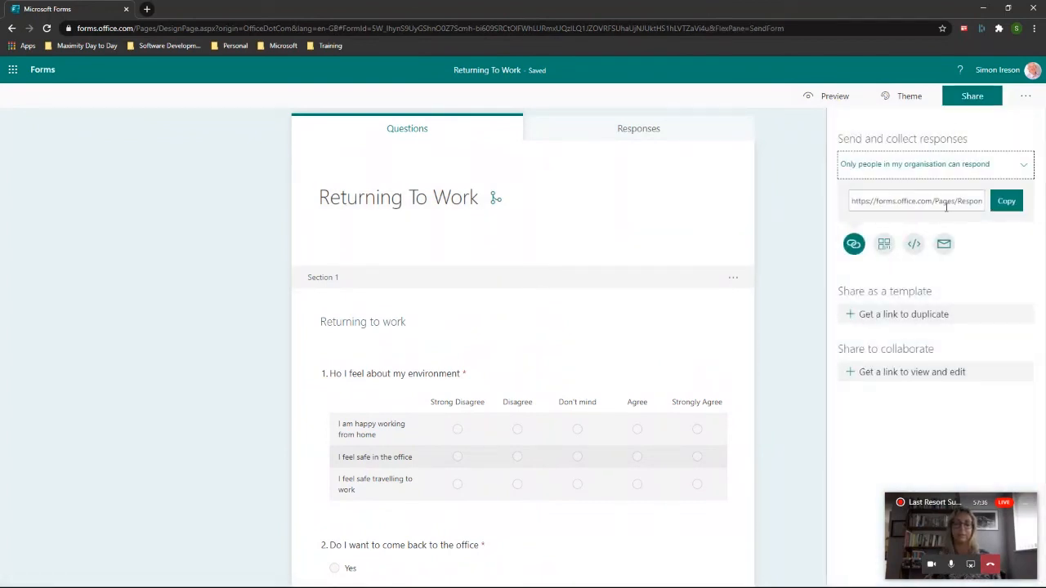
pyautogui.click(1005, 202)
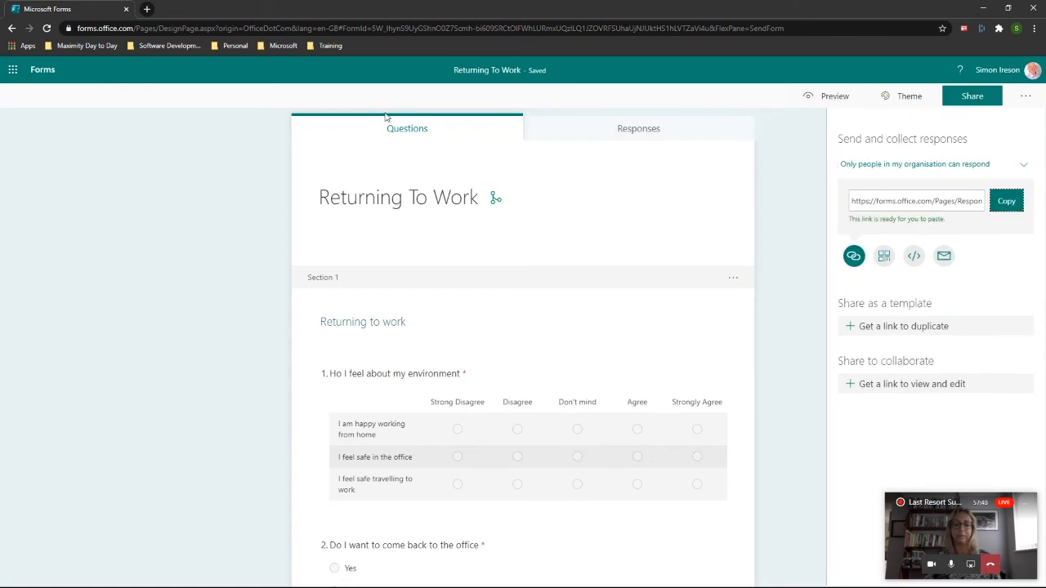
pyautogui.click(146, 9)
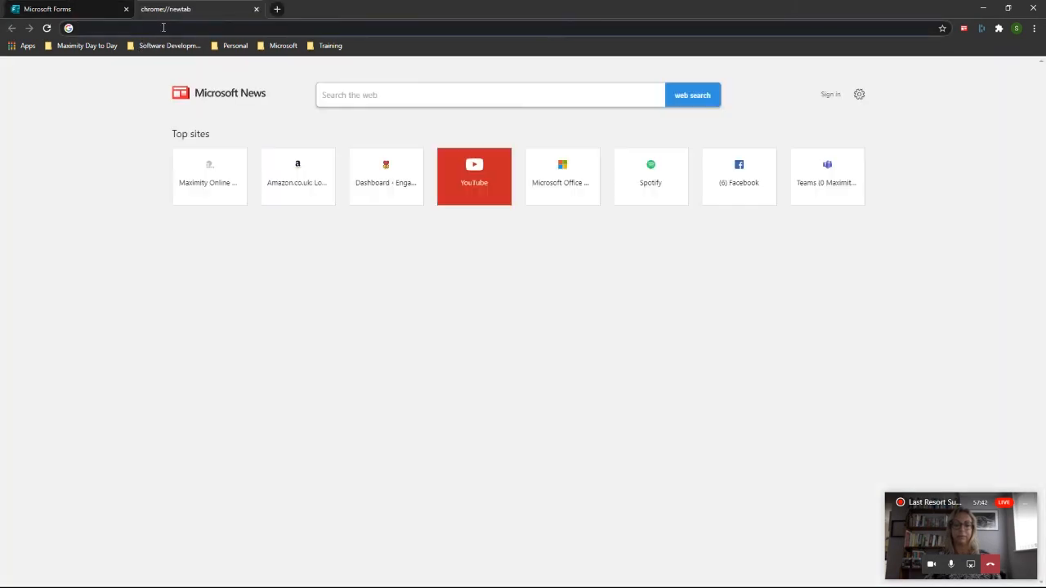
pyautogui.hotkey('ctrl', 'v')
pyautogui.press('Return')
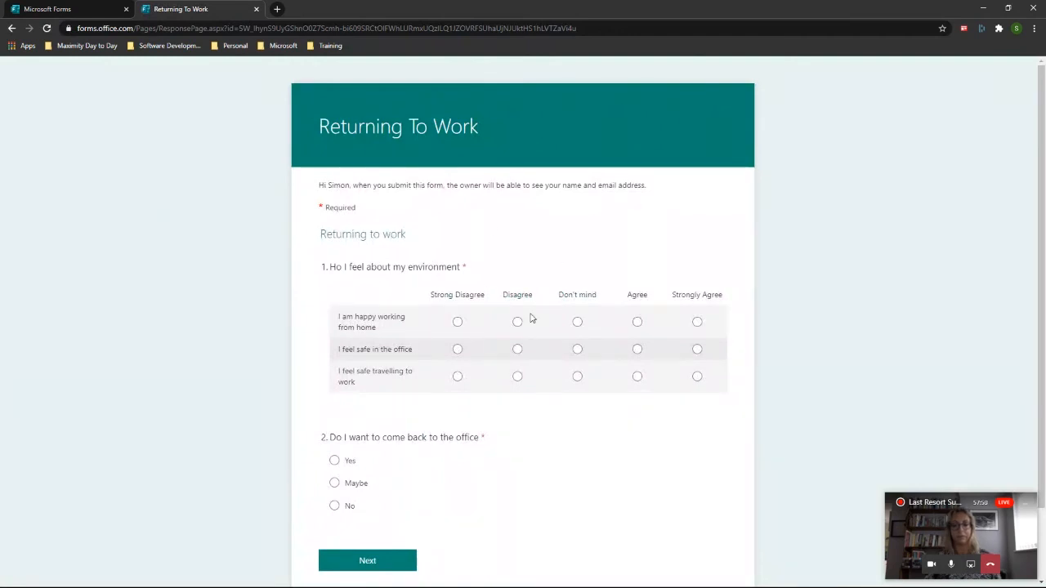
# Look over the form as respondents see it and close its browser tab
pyautogui.scroll(-1, 523, 338)
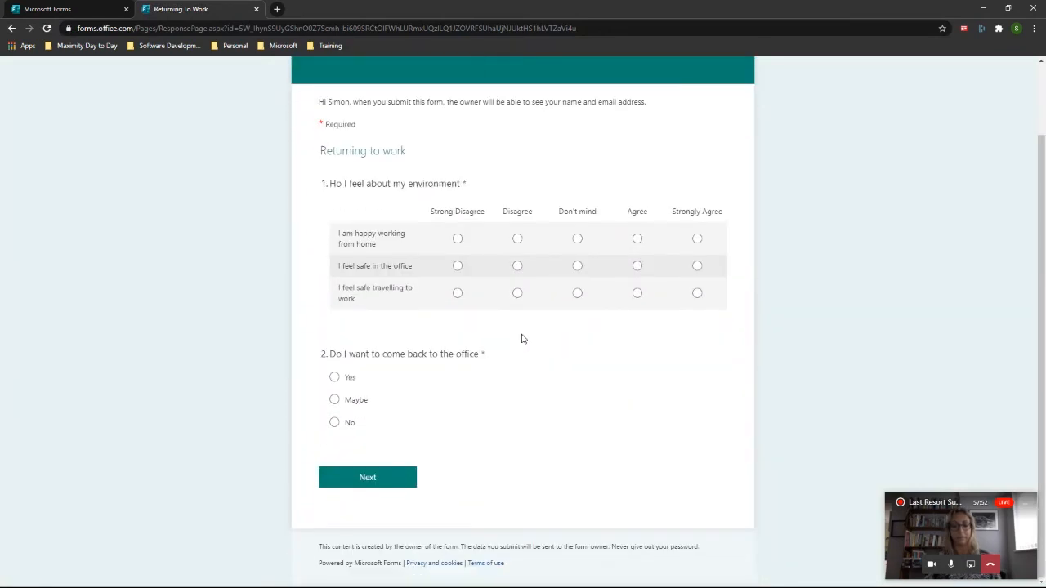
pyautogui.scroll(1, 523, 338)
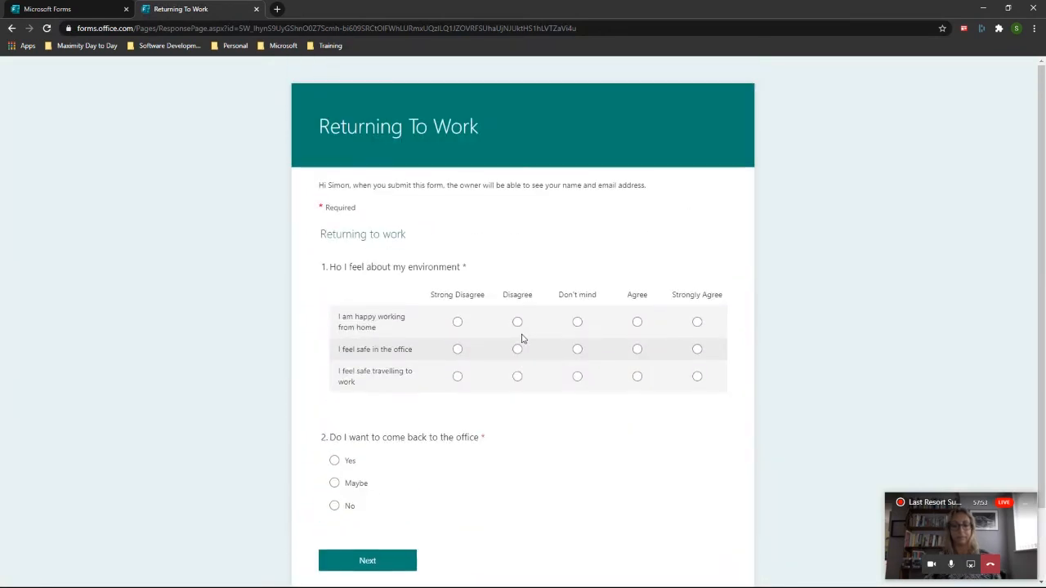
pyautogui.click(254, 10)
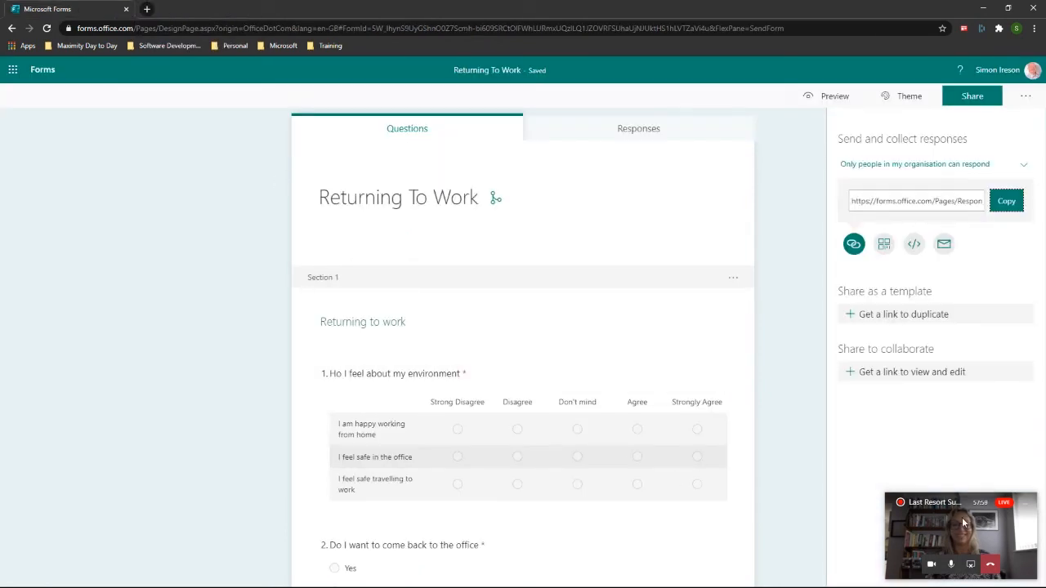
# Switch to Microsoft Teams and add the existing Returning To Work form to the Last Resort Support channel as a tab that collects responses
pyautogui.click(958, 532)
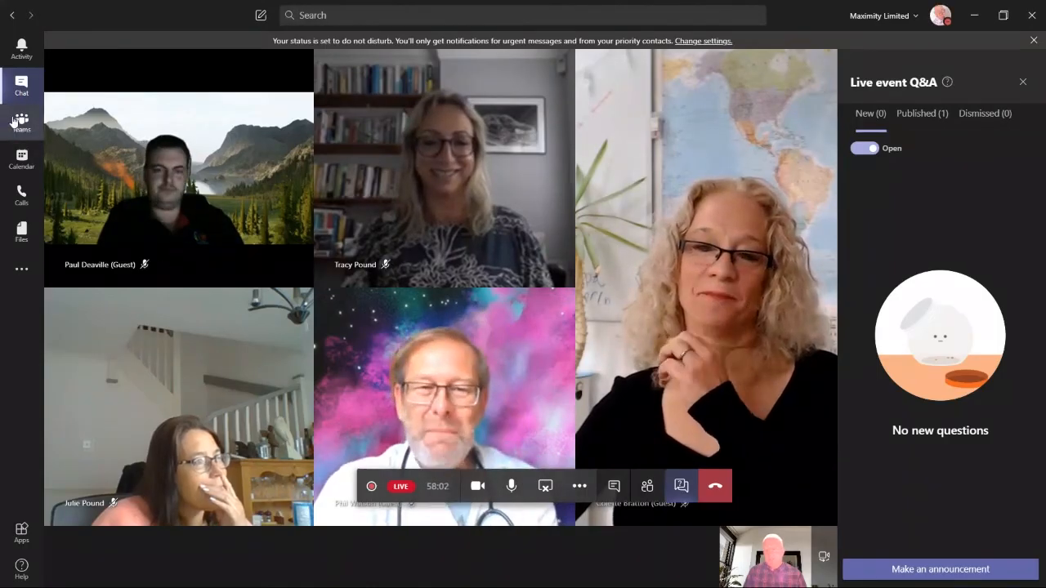
pyautogui.click(15, 123)
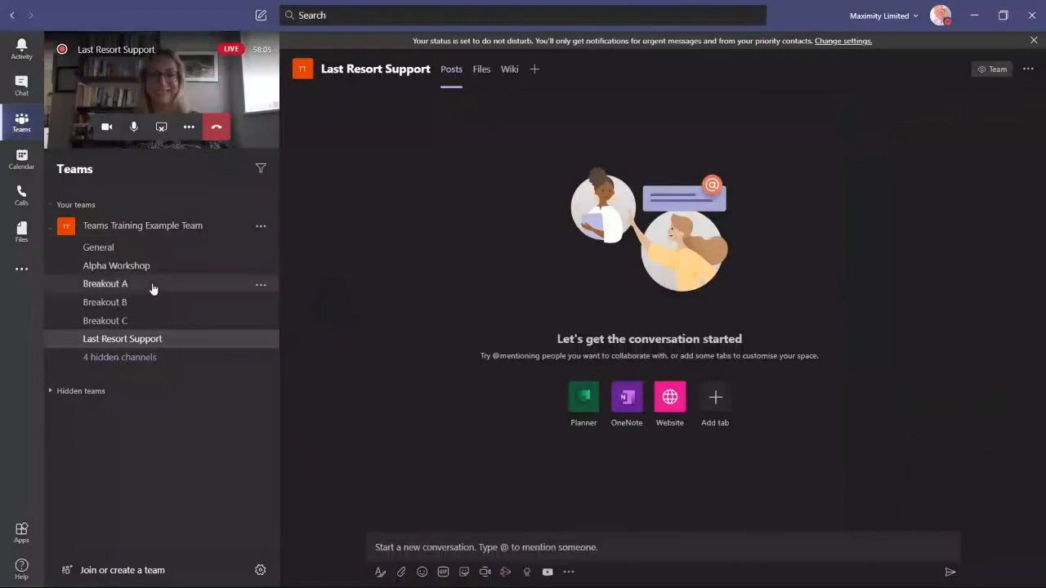
pyautogui.click(534, 69)
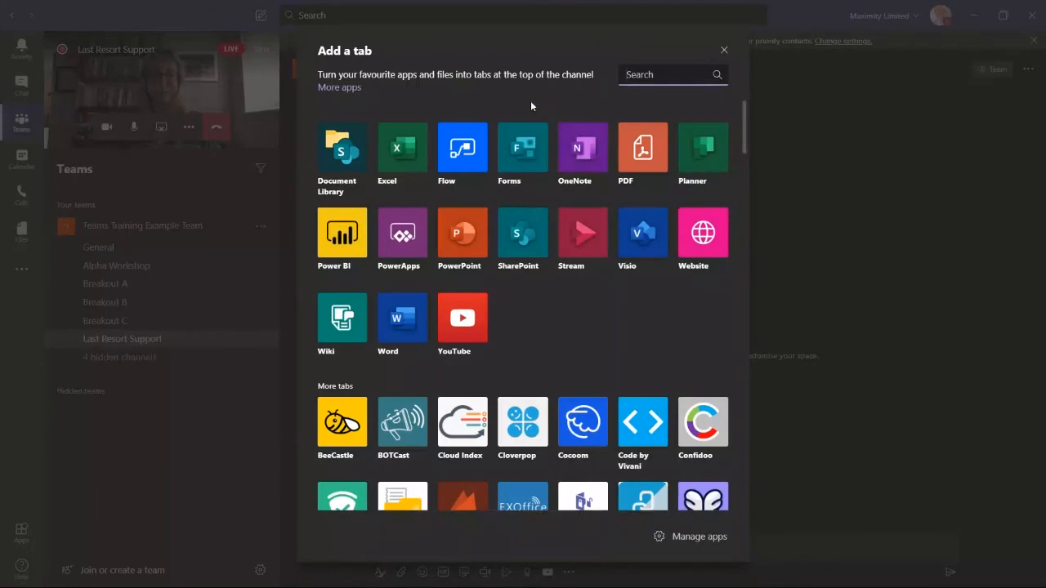
pyautogui.click(515, 147)
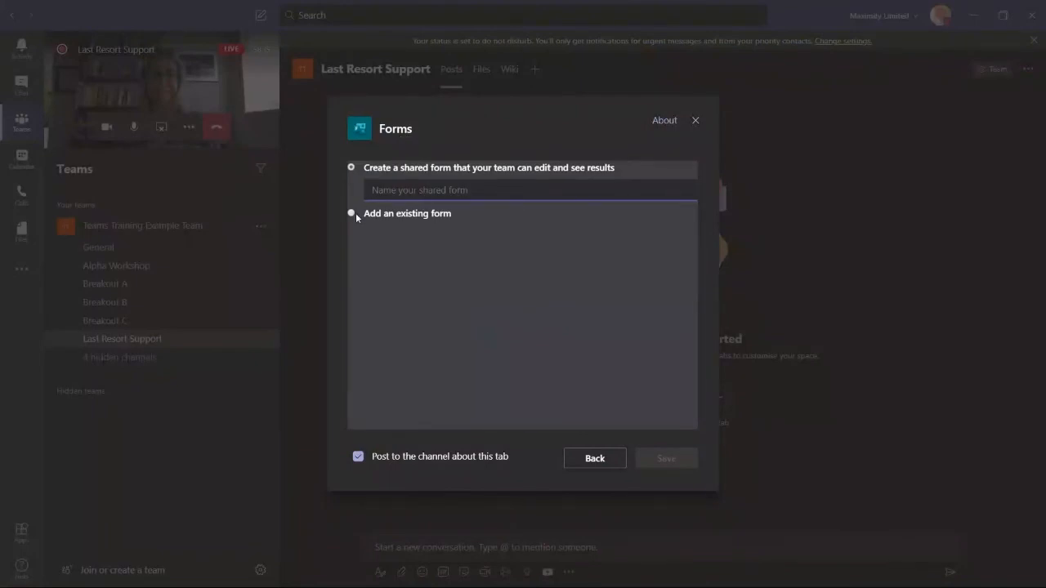
pyautogui.click(352, 213)
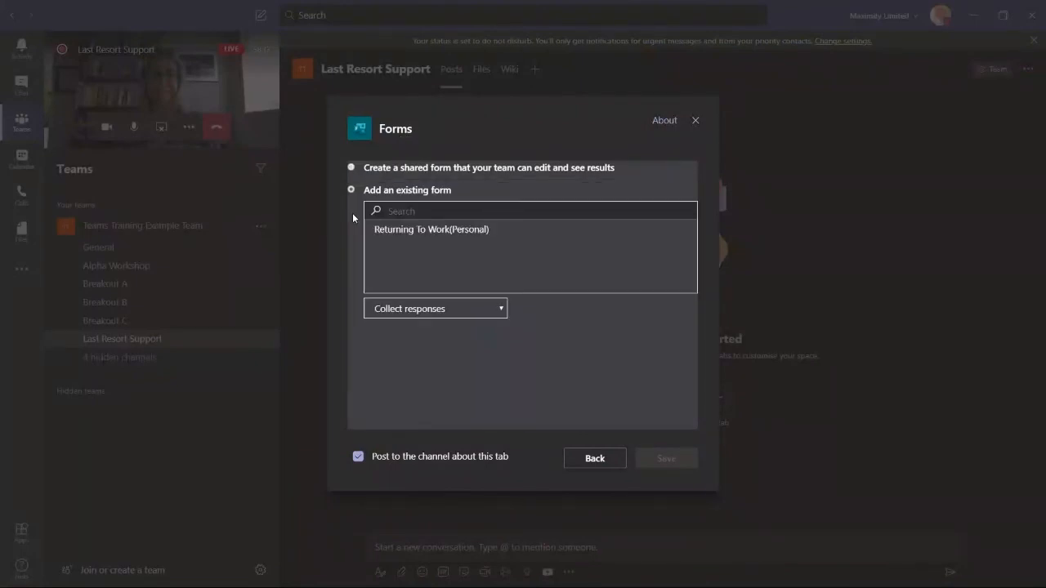
pyautogui.click(429, 232)
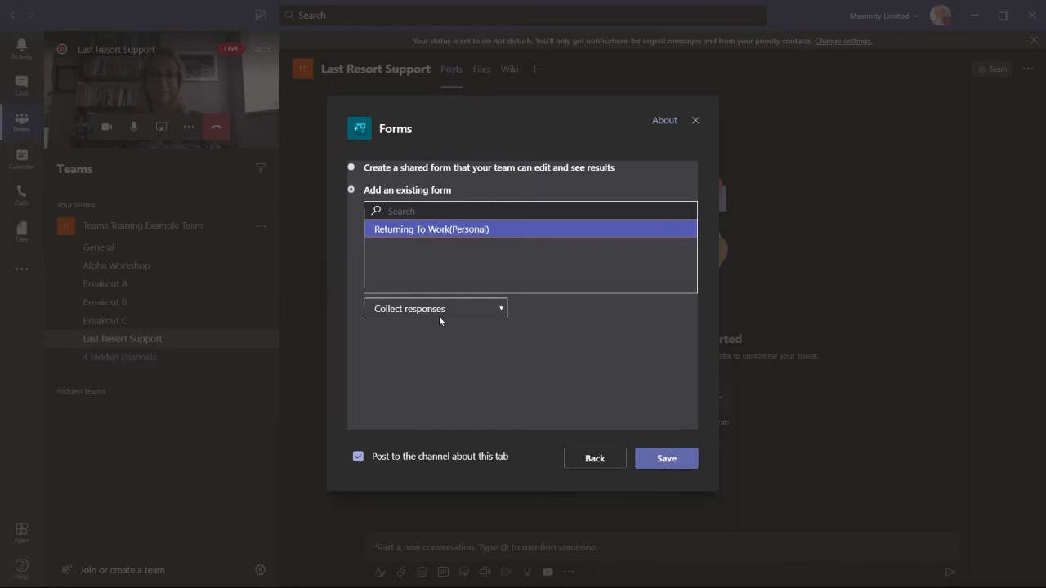
pyautogui.click(661, 460)
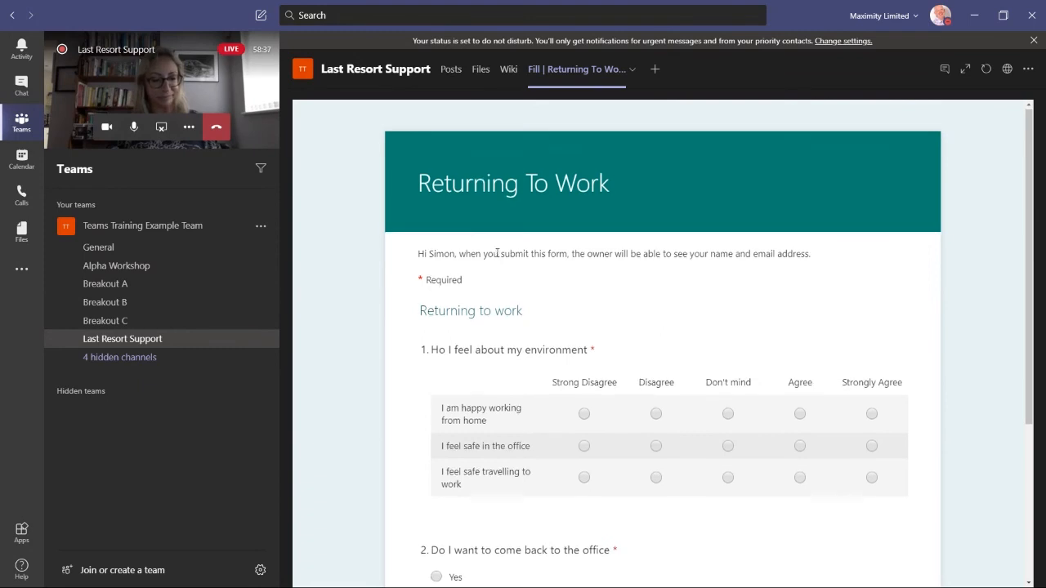
# Answer question 1 with Agree for happy working from home, Disagree for safe in the office and Don't mind for safe travelling to work
pyautogui.scroll(-1, 550, 271)
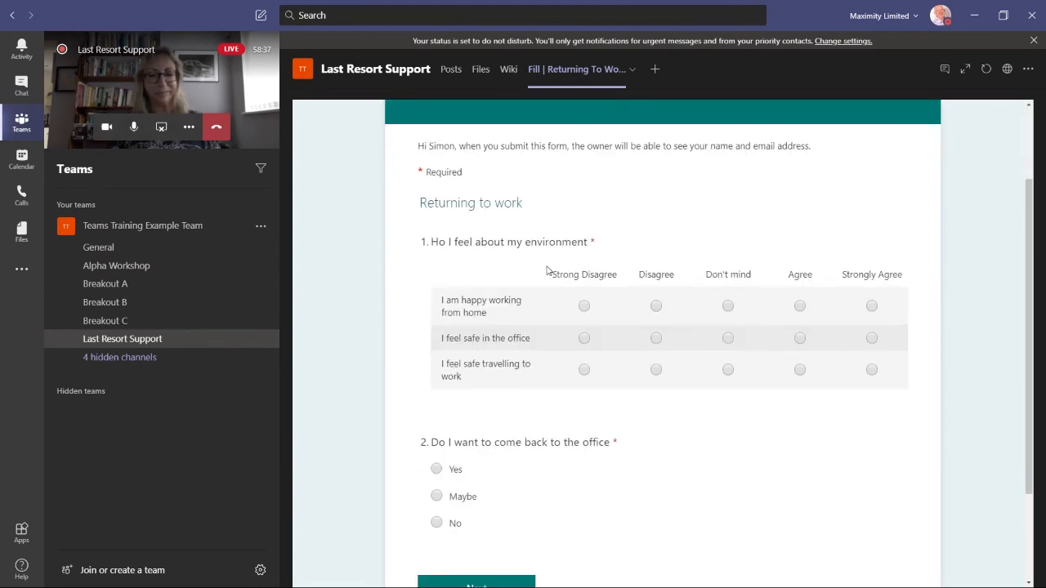
pyautogui.click(585, 306)
pyautogui.click(656, 339)
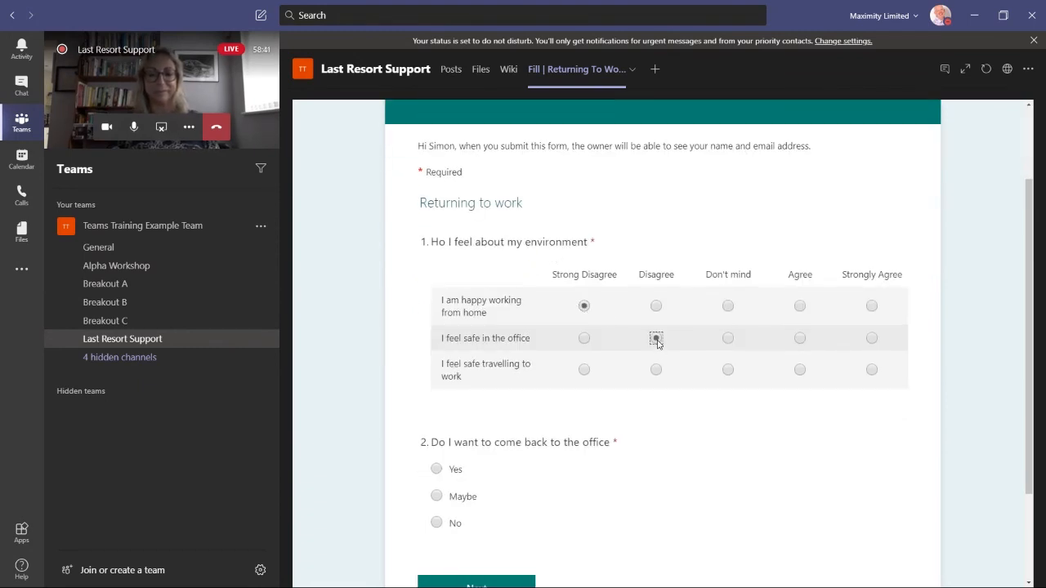
pyautogui.click(728, 369)
pyautogui.click(799, 305)
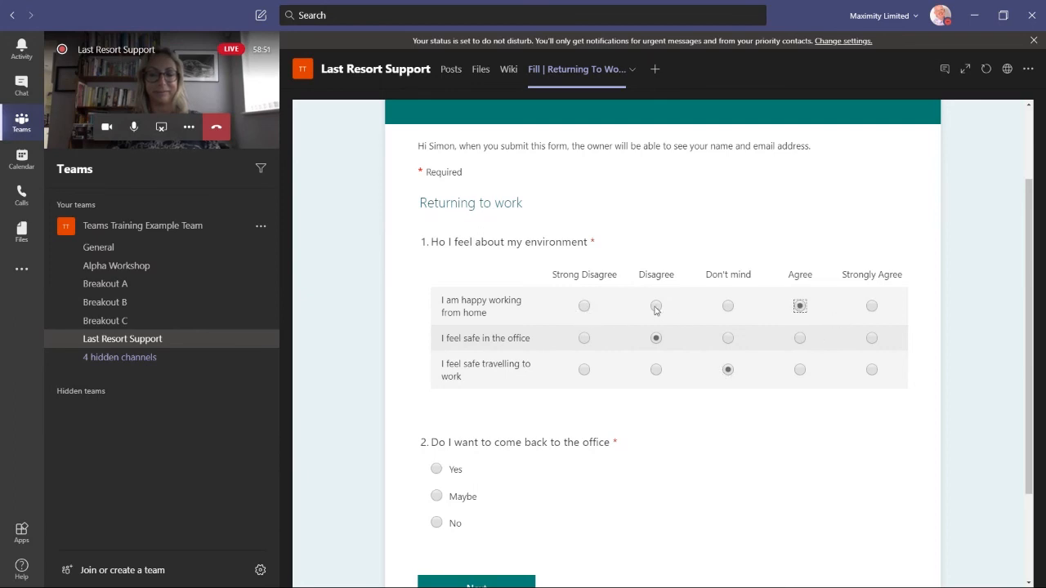
# Choose Maybe for "Do I want to come back to the office" and continue to the following section
pyautogui.scroll(-2, 655, 309)
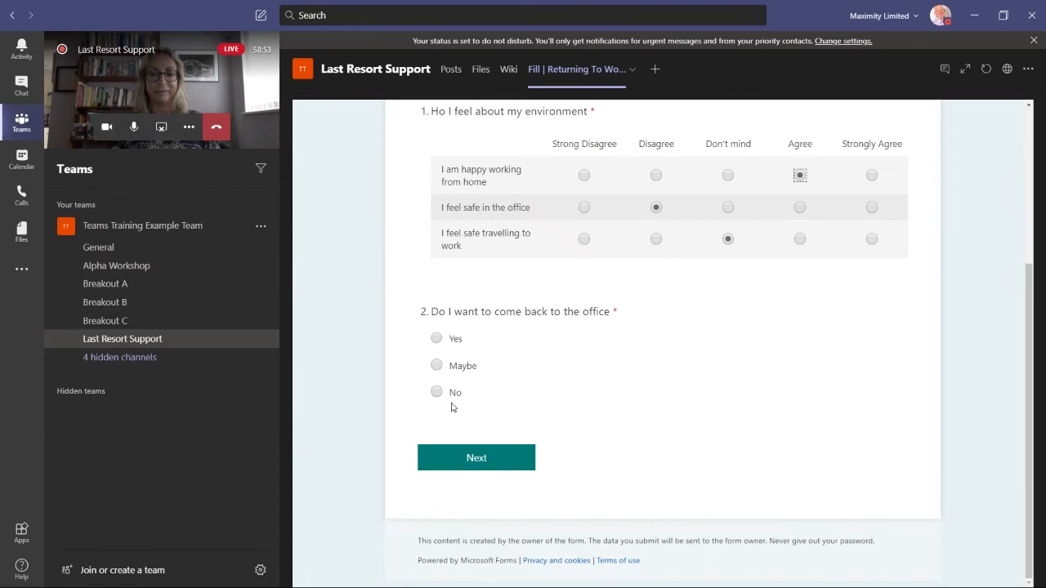
pyautogui.click(445, 368)
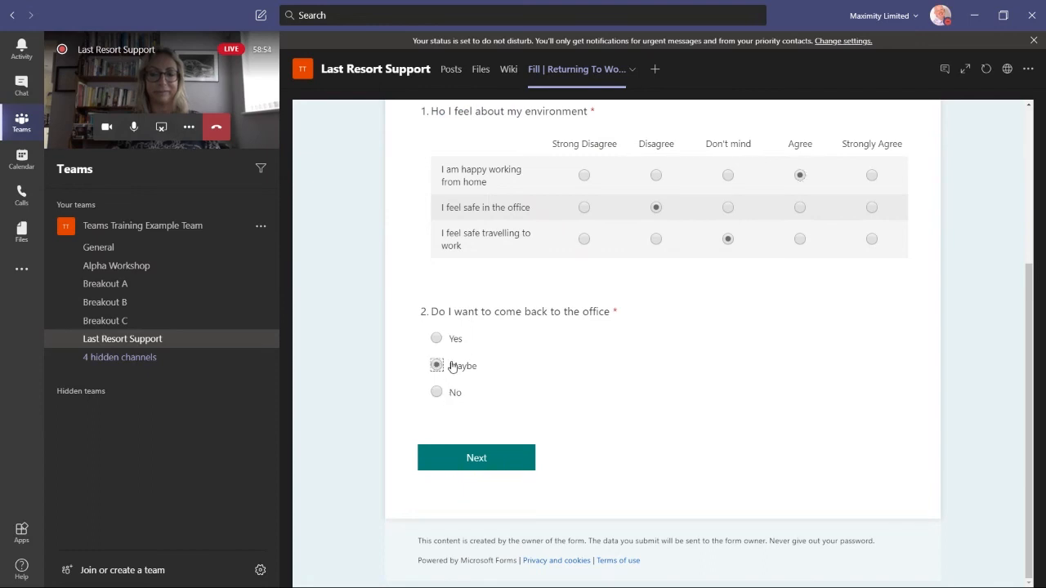
pyautogui.click(489, 455)
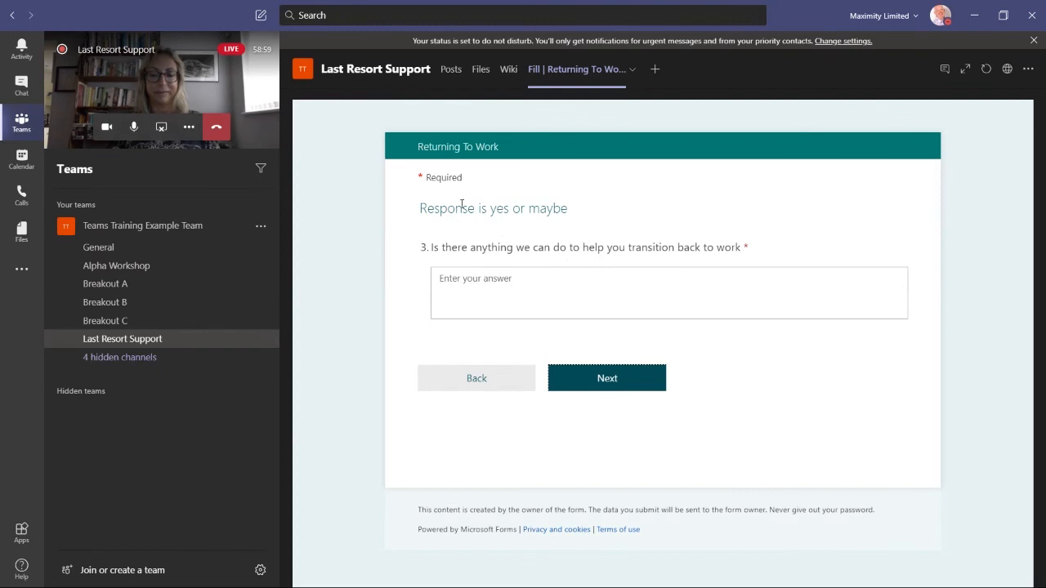
# Answer the transition question with "No I'm good thanks", then rate the form's helpfulness three stars and submit the response
pyautogui.click(515, 285)
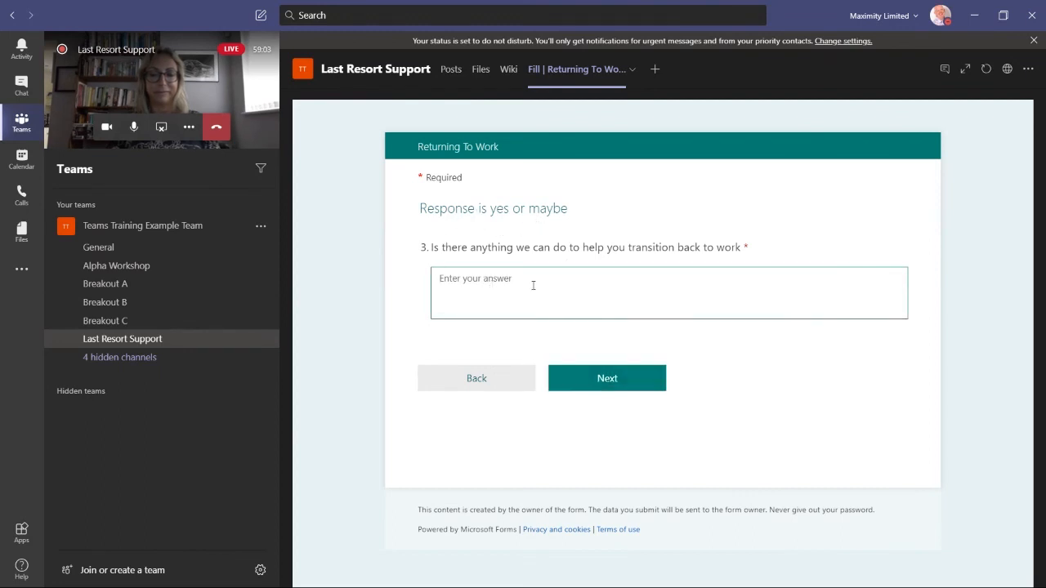
pyautogui.write("No I'm good thanks")
pyautogui.click(613, 377)
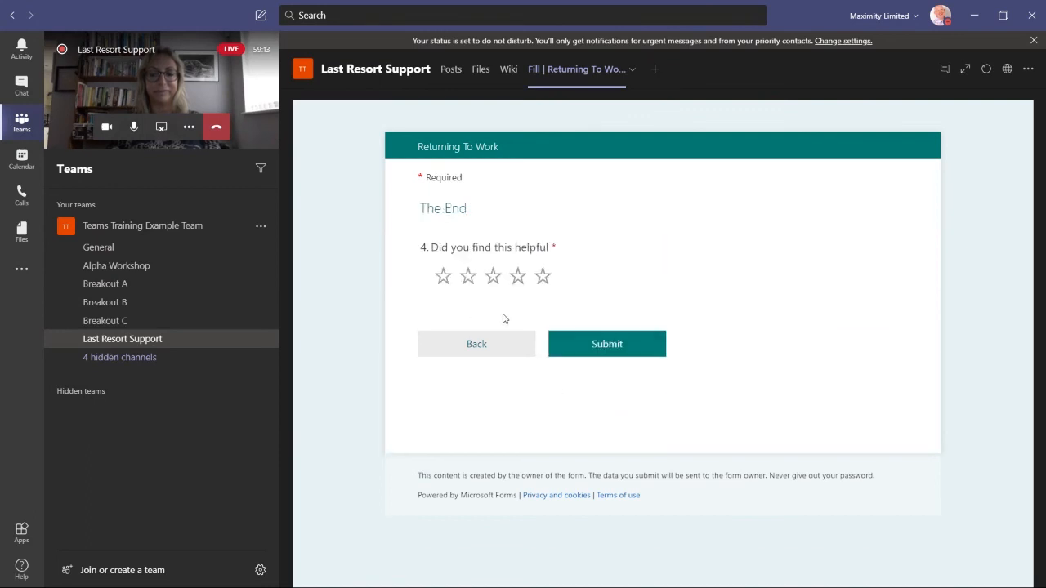
pyautogui.click(495, 282)
pyautogui.click(627, 347)
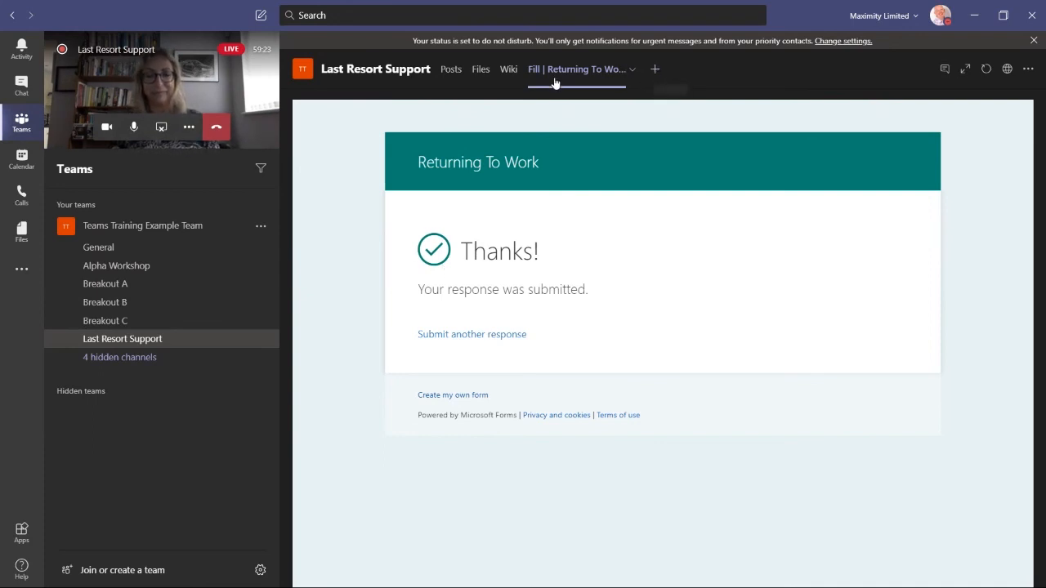
# Add the existing Returning To Work form as another channel tab set to Show results, and look over its response charts
pyautogui.click(654, 71)
pyautogui.press('Escape')
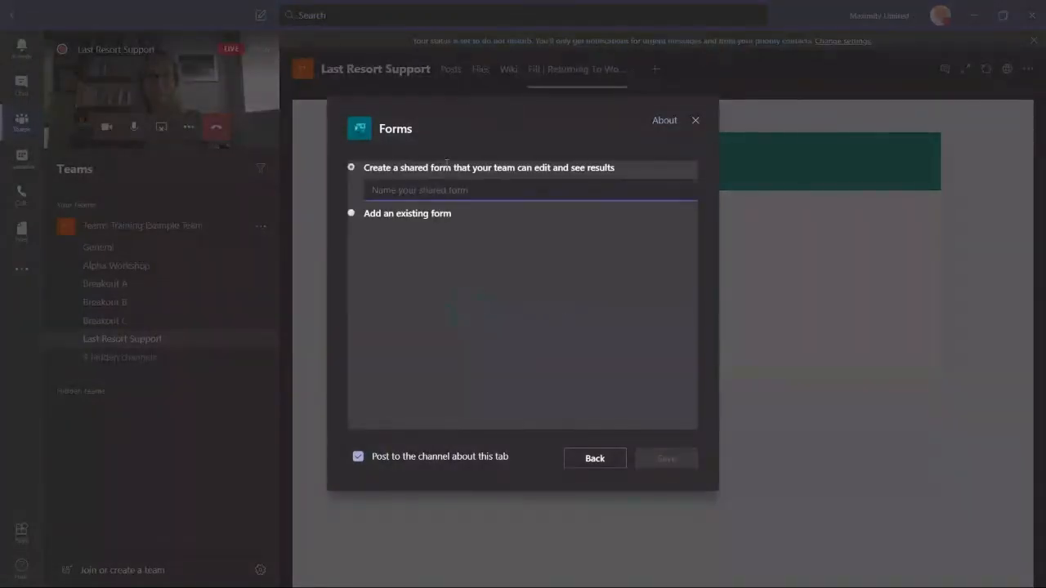
pyautogui.click(351, 212)
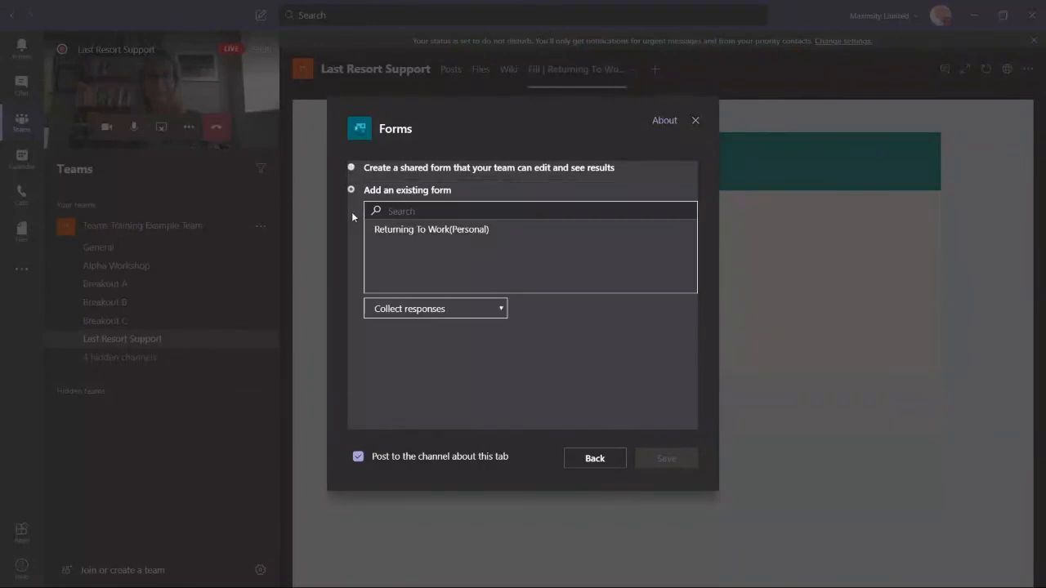
pyautogui.click(422, 232)
pyautogui.click(502, 308)
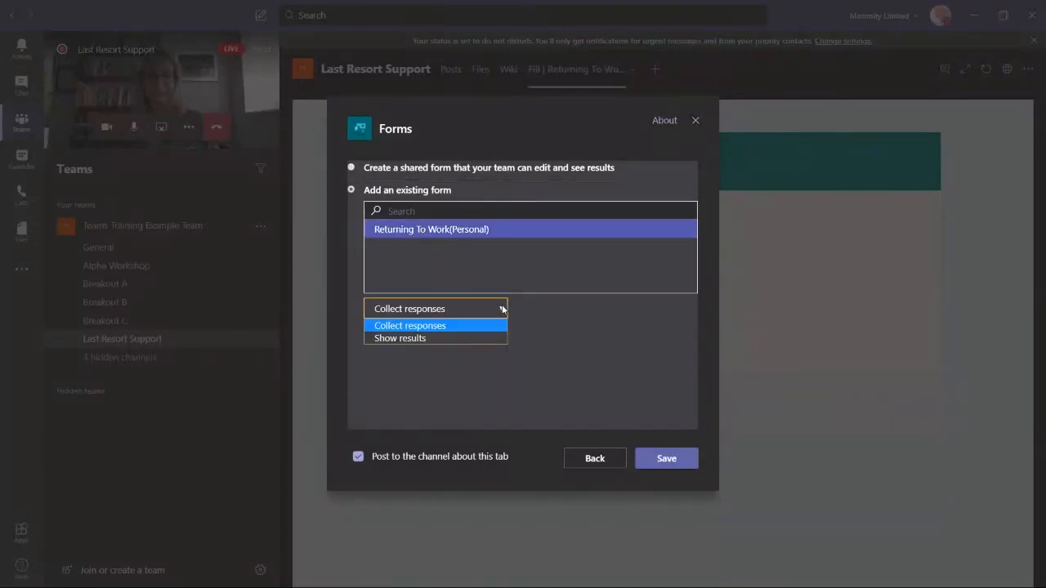
pyautogui.click(430, 338)
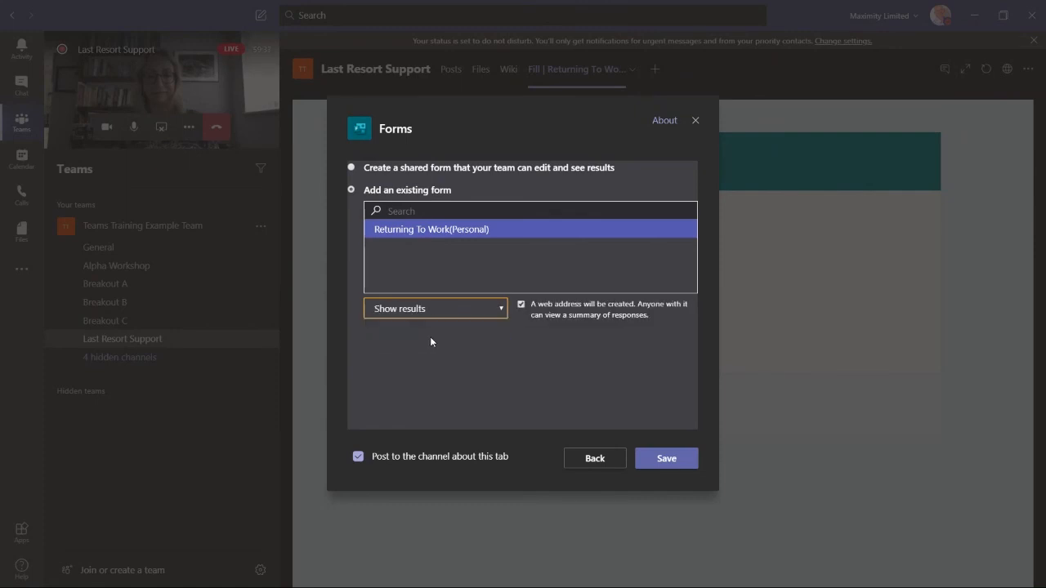
pyautogui.click(666, 460)
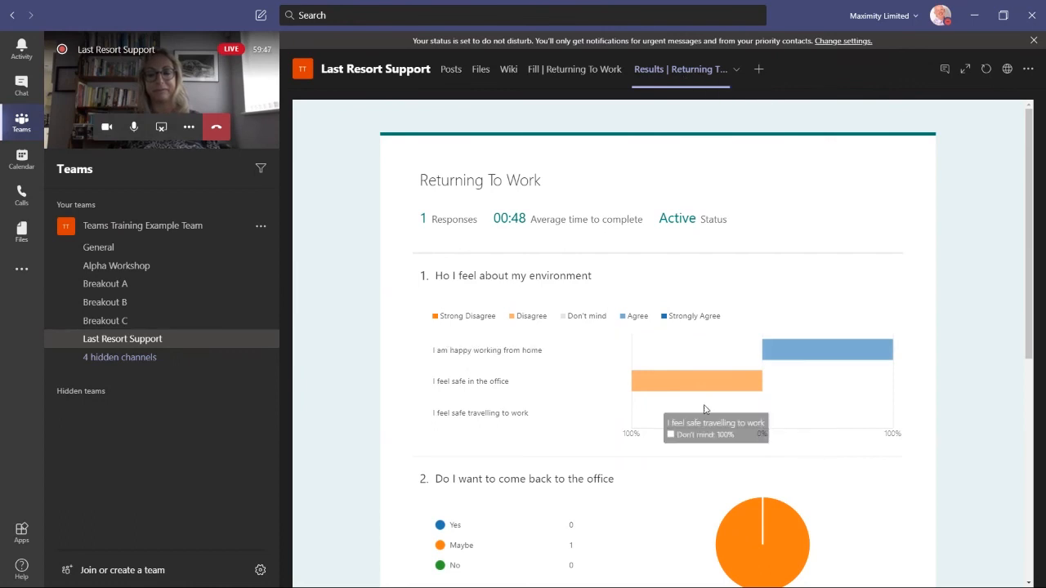
pyautogui.scroll(-2, 358, 343)
pyautogui.scroll(2, 358, 343)
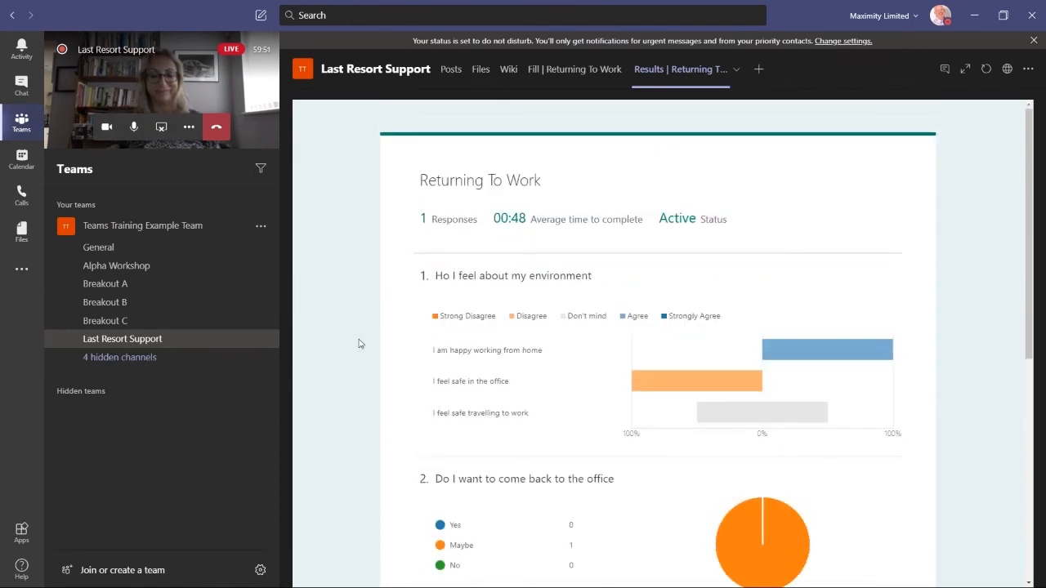